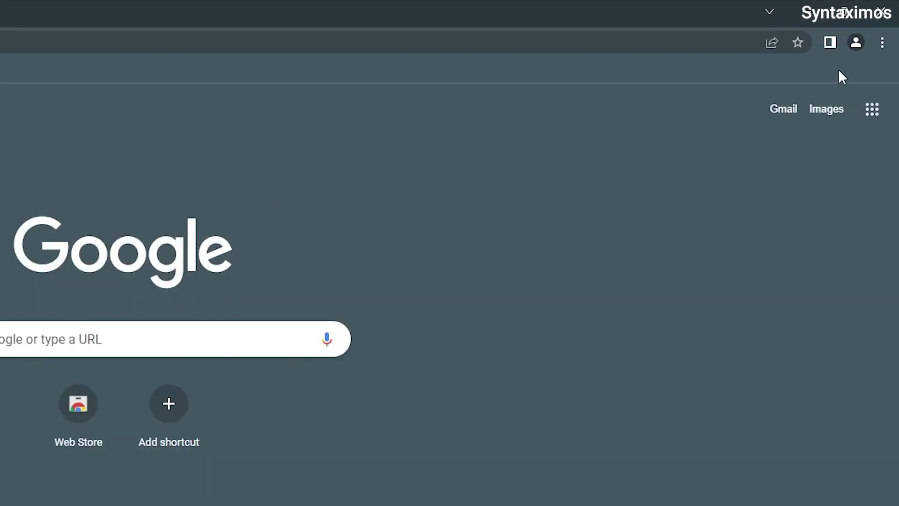
- Open the browser's extensions page and go from there to the Chrome Web Store
left_click(889, 24)
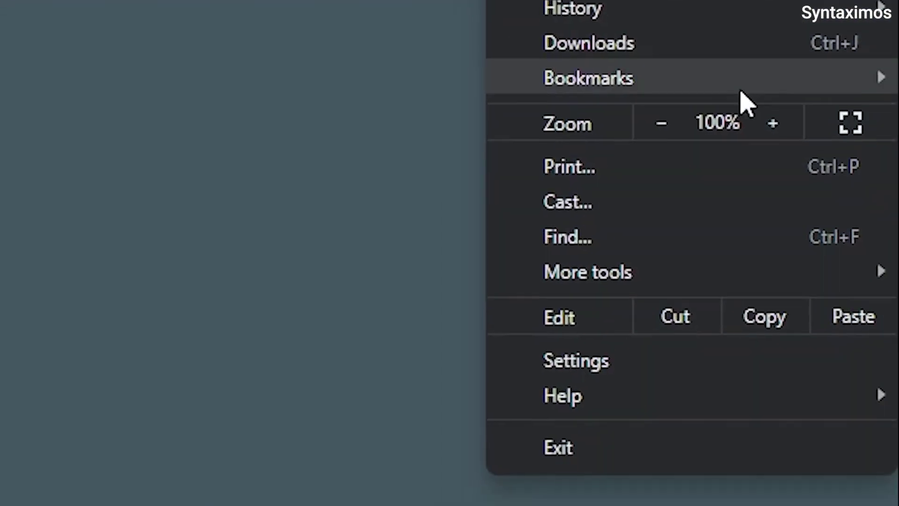
mouse_move(664, 451)
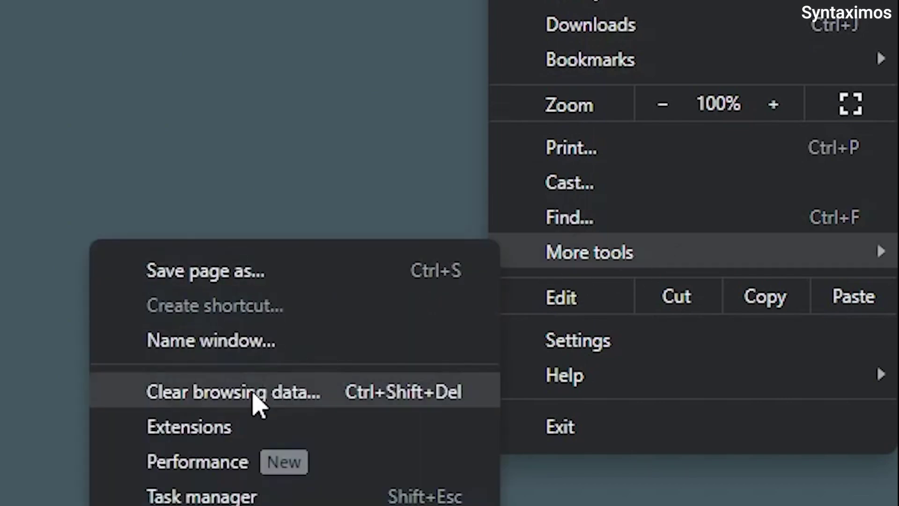
left_click(206, 427)
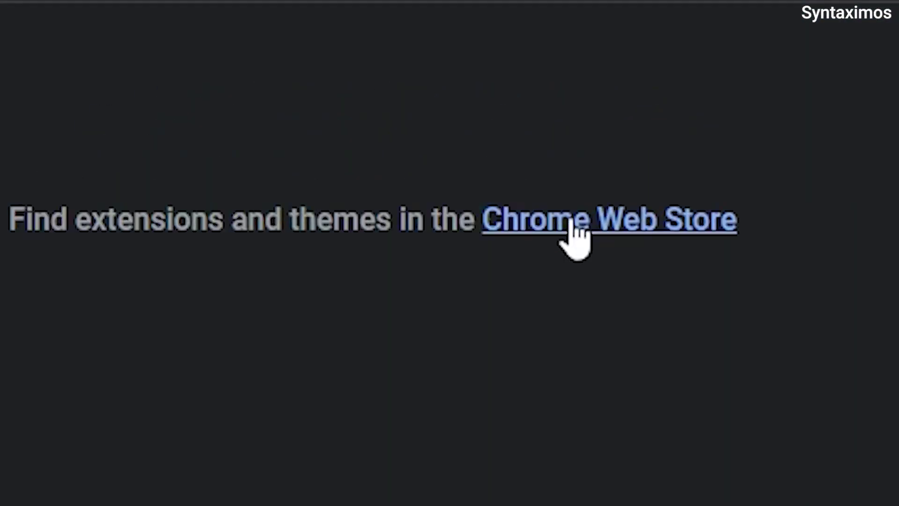
left_click(572, 222)
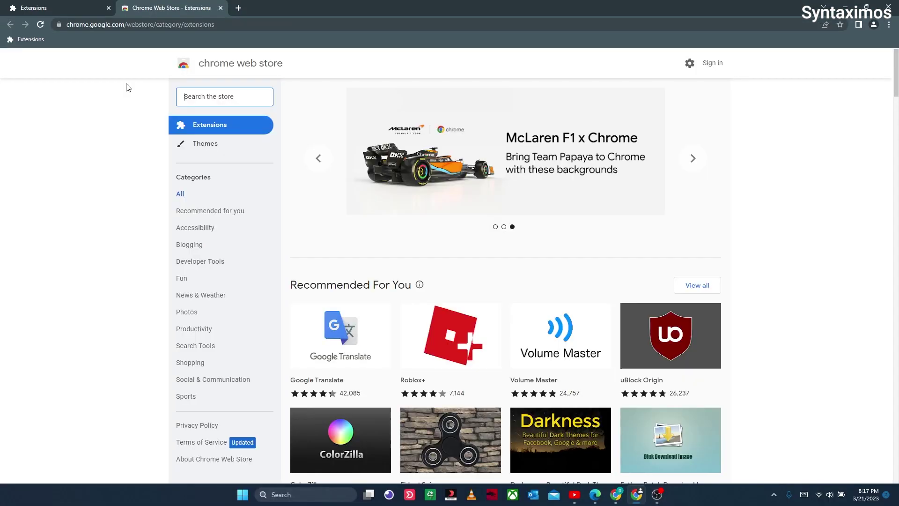
- Search the store for "fiverr mate" and add the Fiverr Mate extension to Chrome
type("fiverr mat")
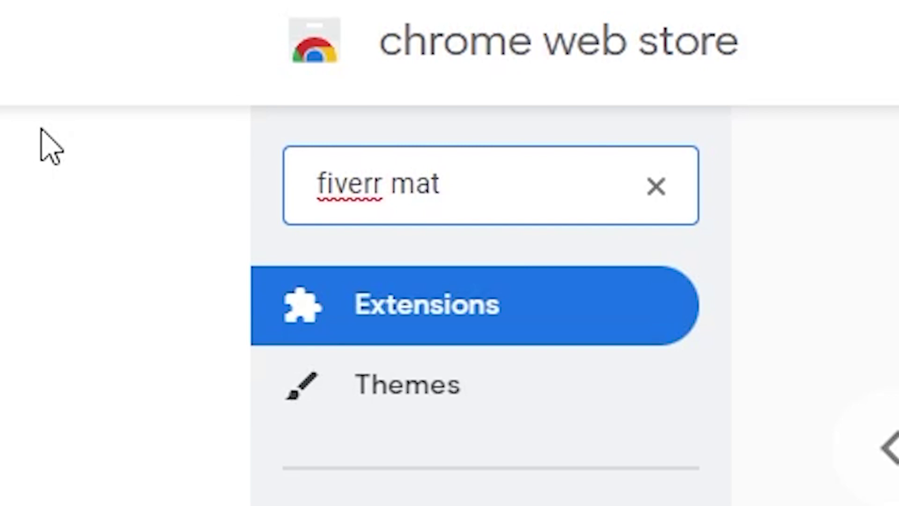
type("e")
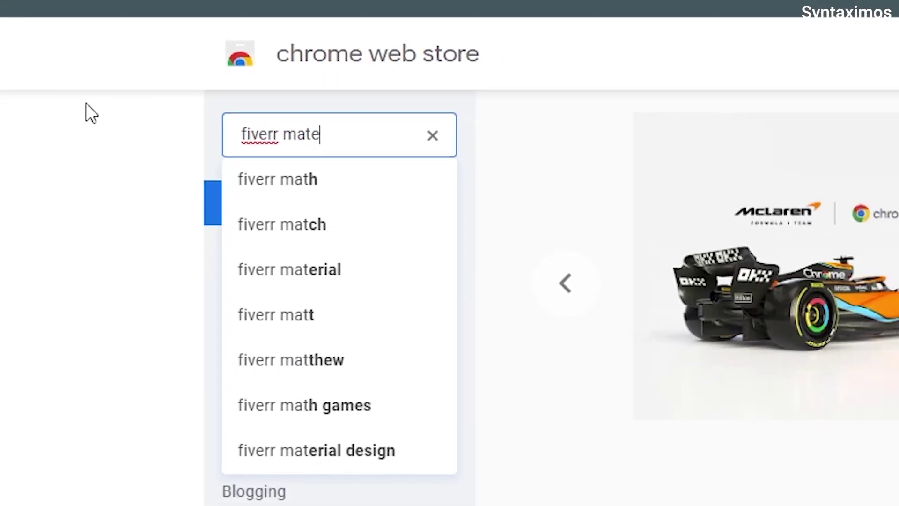
key("Return")
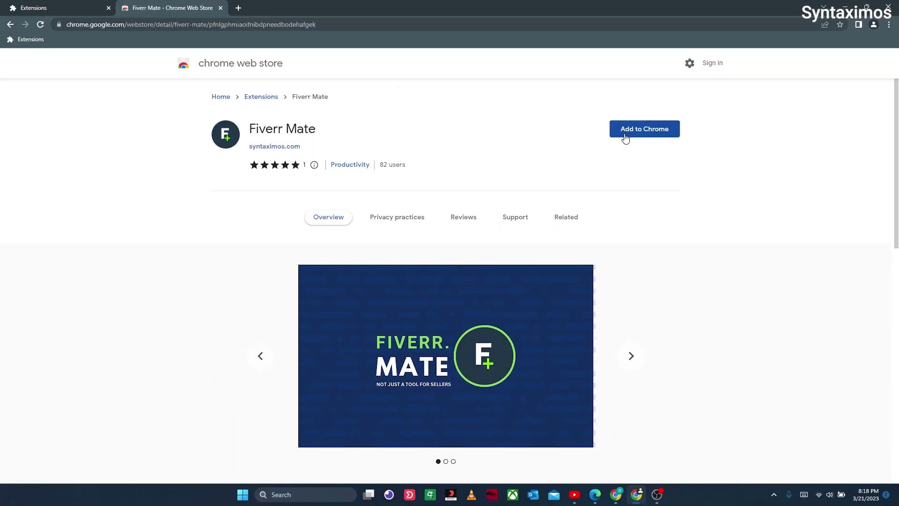
left_click(625, 137)
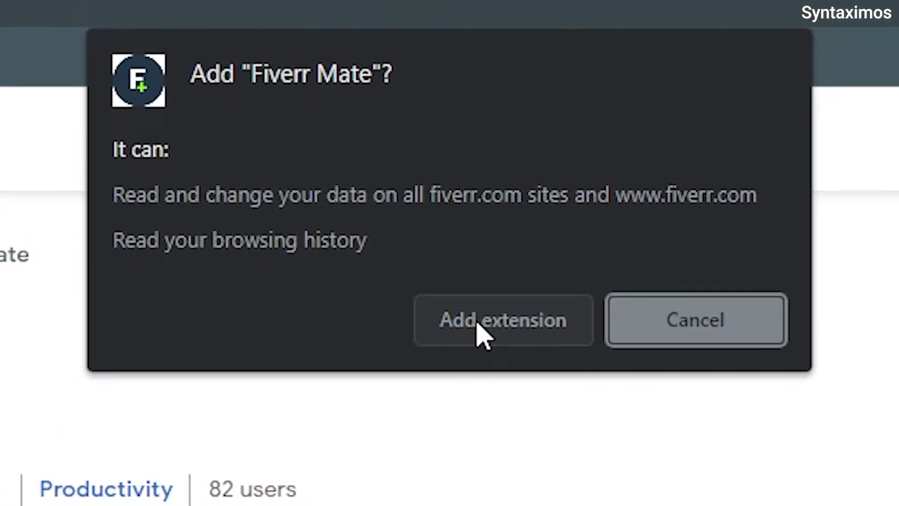
left_click(478, 323)
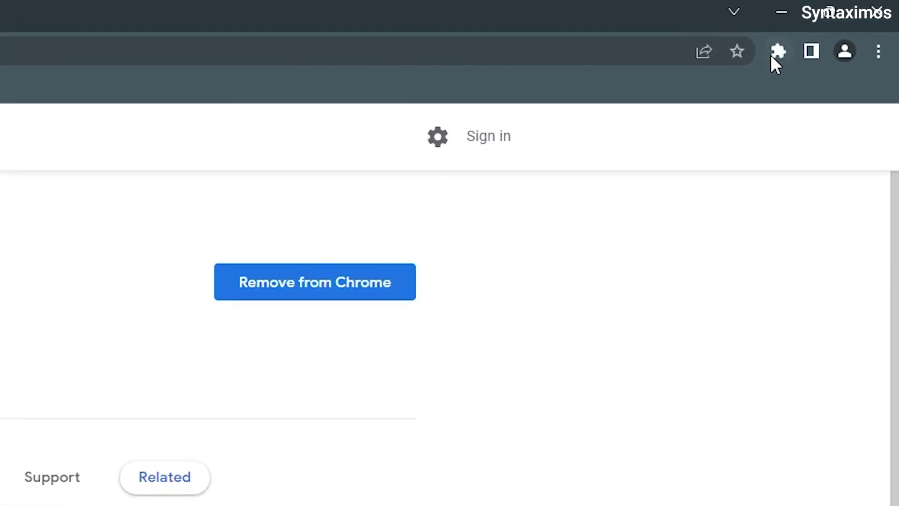
- Pin the Fiverr Mate extension to the browser toolbar and check the options in its popup
left_click(827, 31)
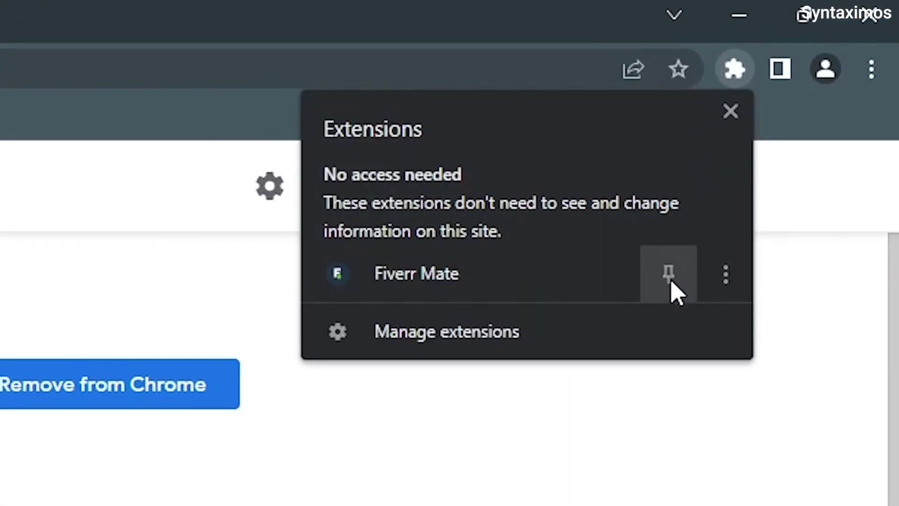
left_click(668, 276)
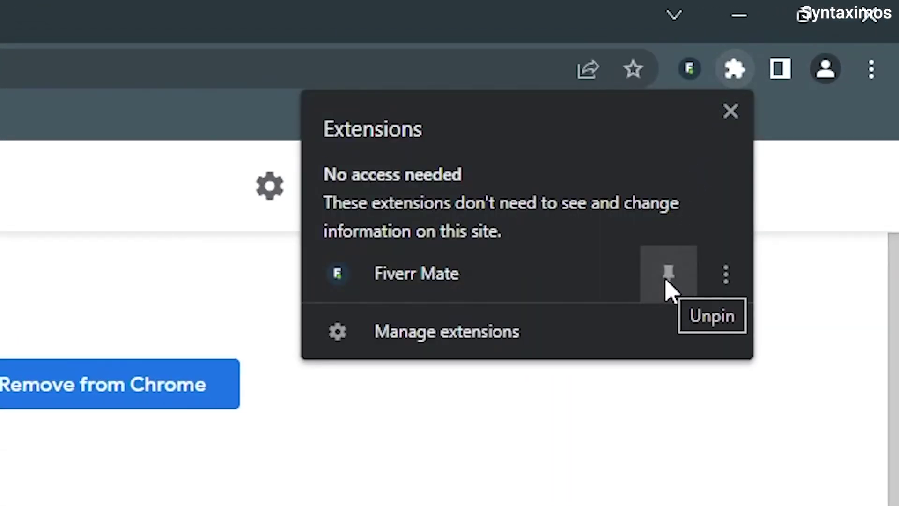
left_click(723, 118)
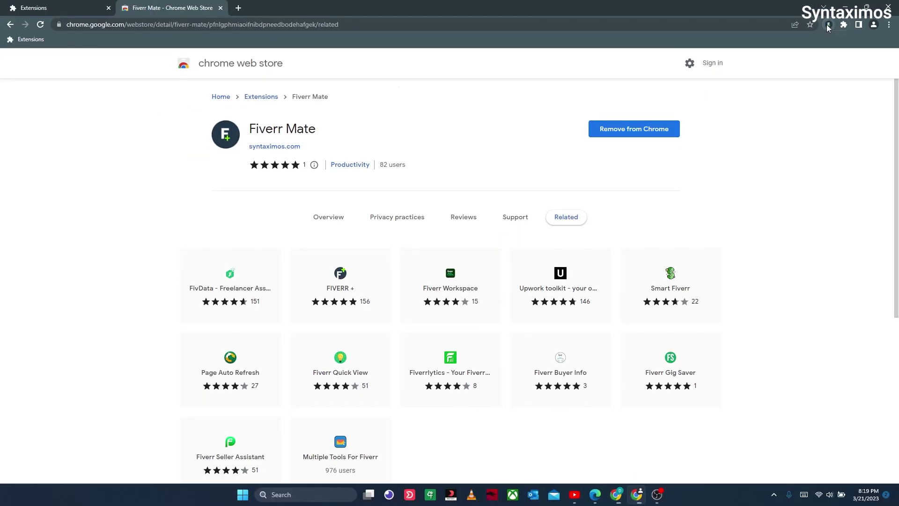
left_click(828, 26)
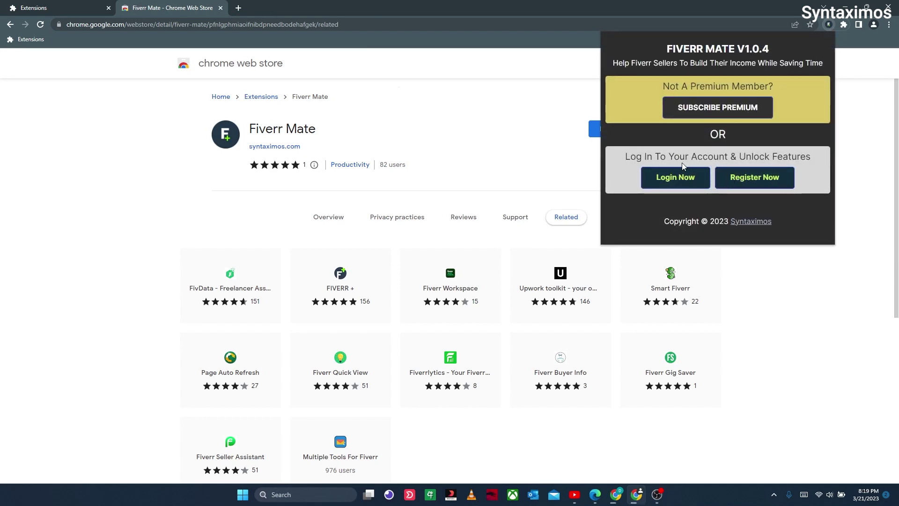
left_click(562, 143)
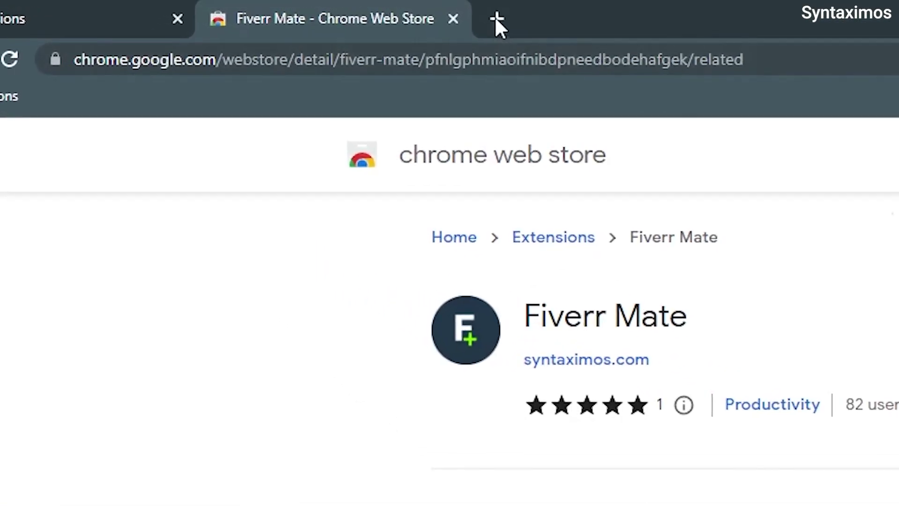
- Open fiverr.com in a new browser tab
left_click(253, 9)
left_click(564, 69)
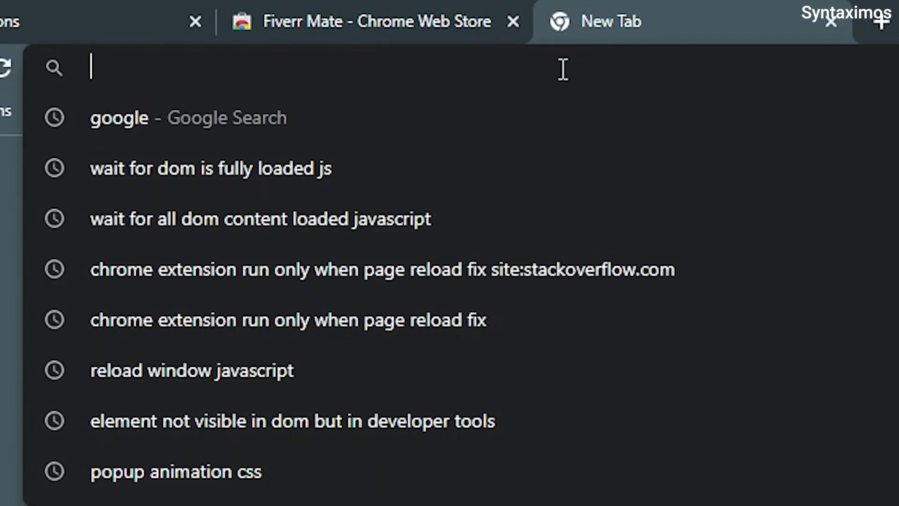
type("fiverr")
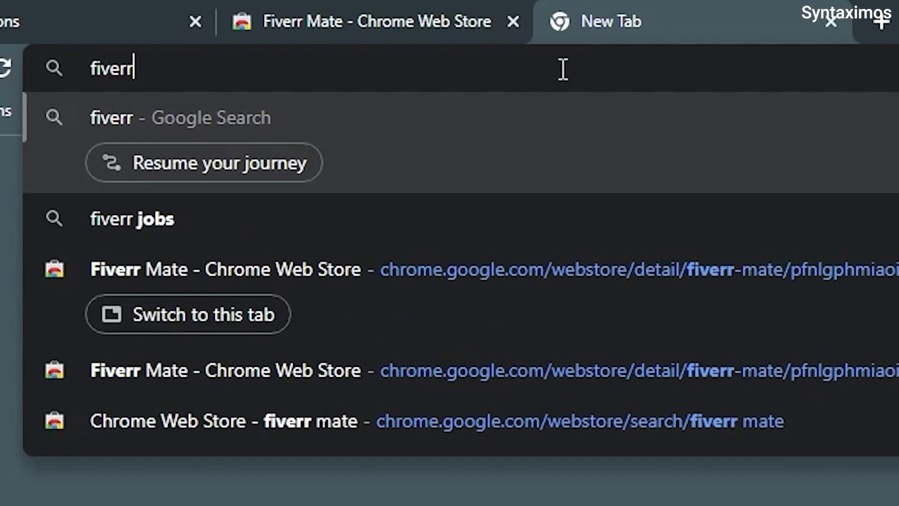
type(".com")
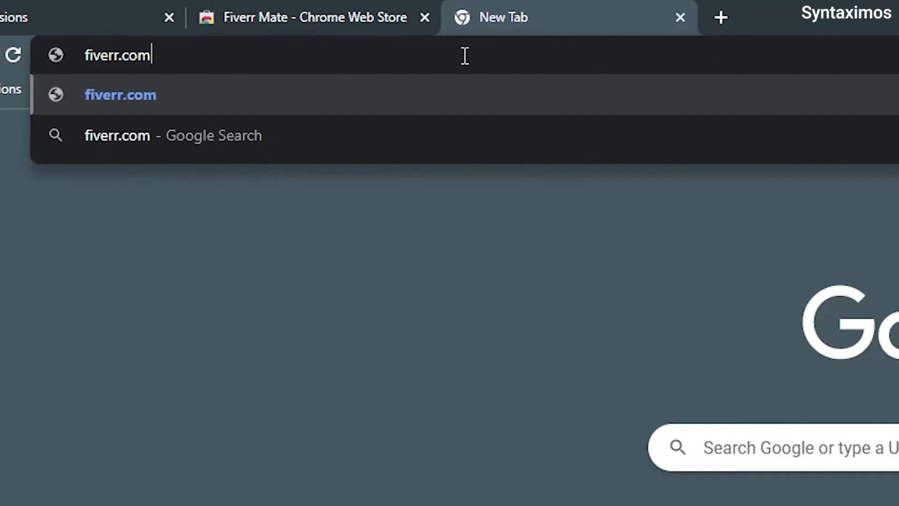
key("Return")
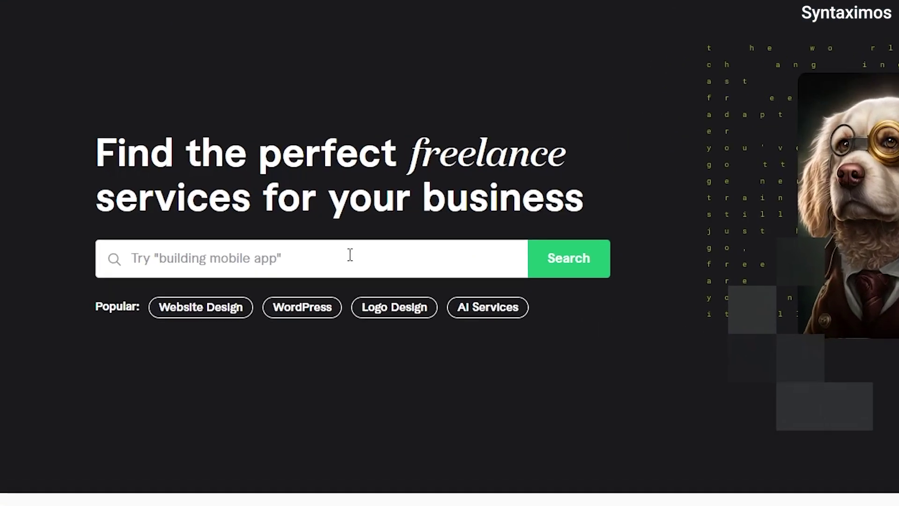
- Search Fiverr for "logo design" services
left_click(268, 226)
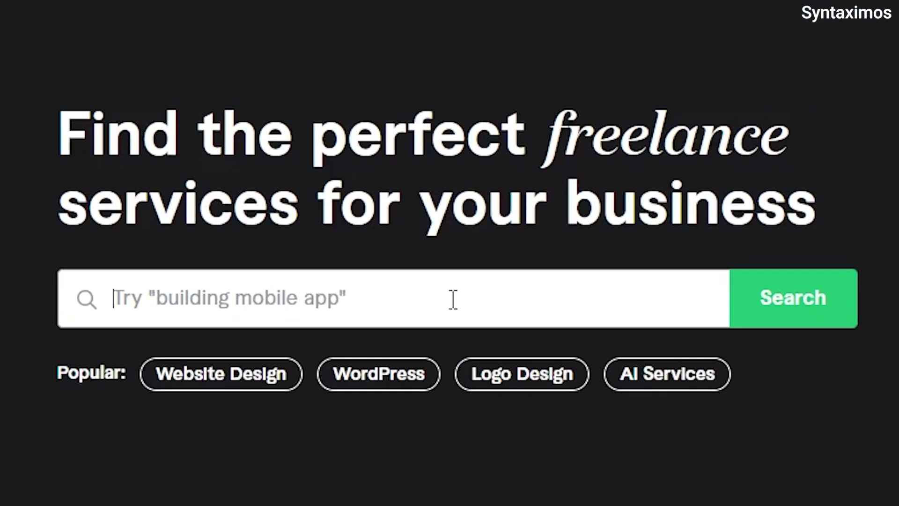
type("logo design")
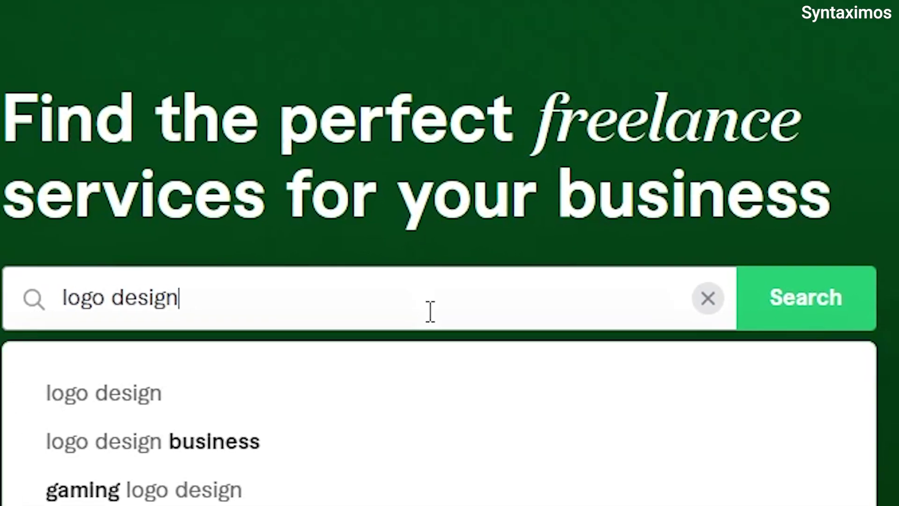
left_click(769, 326)
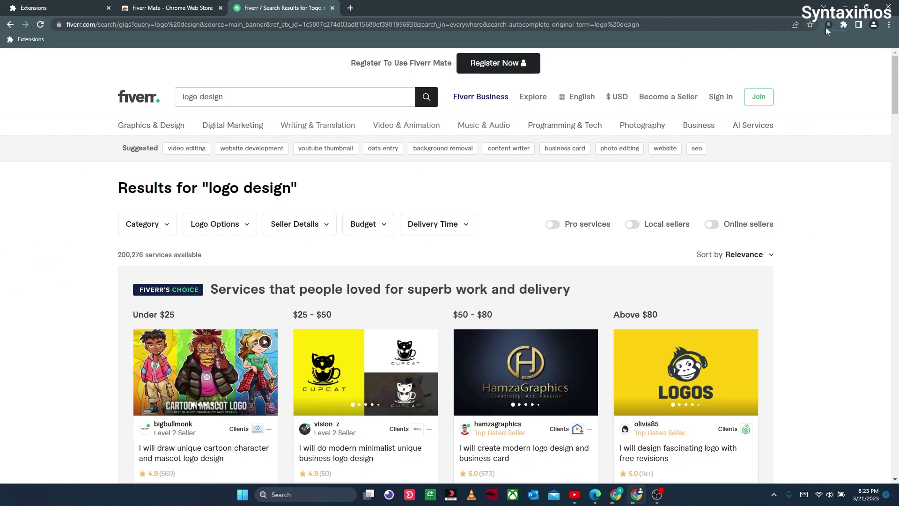
- Check the account options in the Fiverr Mate popup, then open the registration page from the Fiverr results page's registration banner
left_click(829, 25)
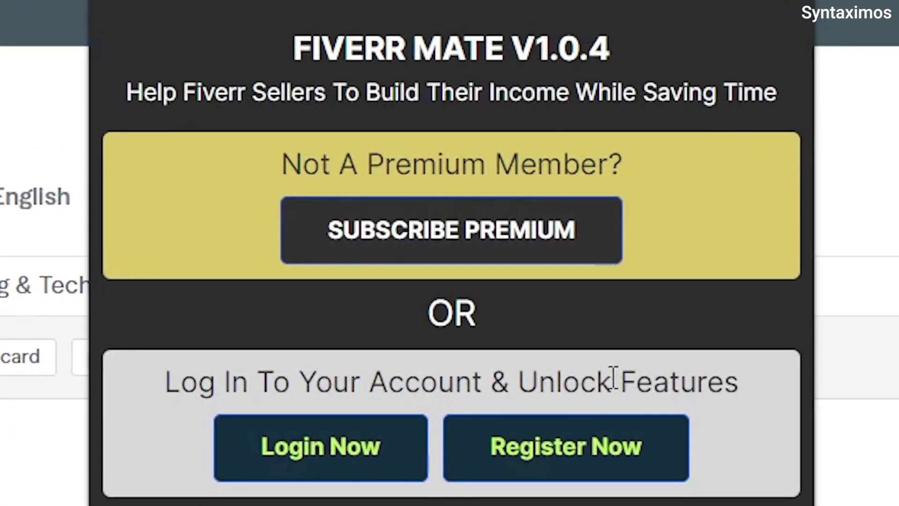
left_click_drag(162, 389, 739, 381)
left_click(725, 402)
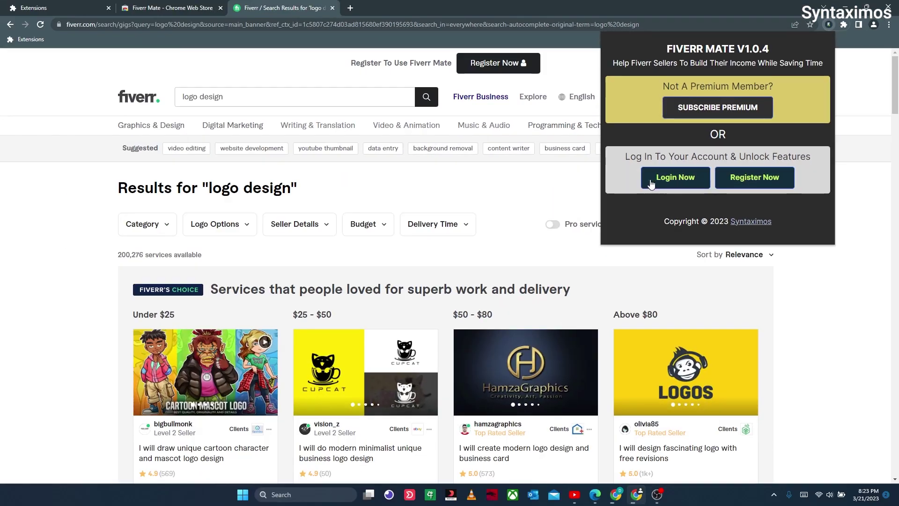
left_click(586, 181)
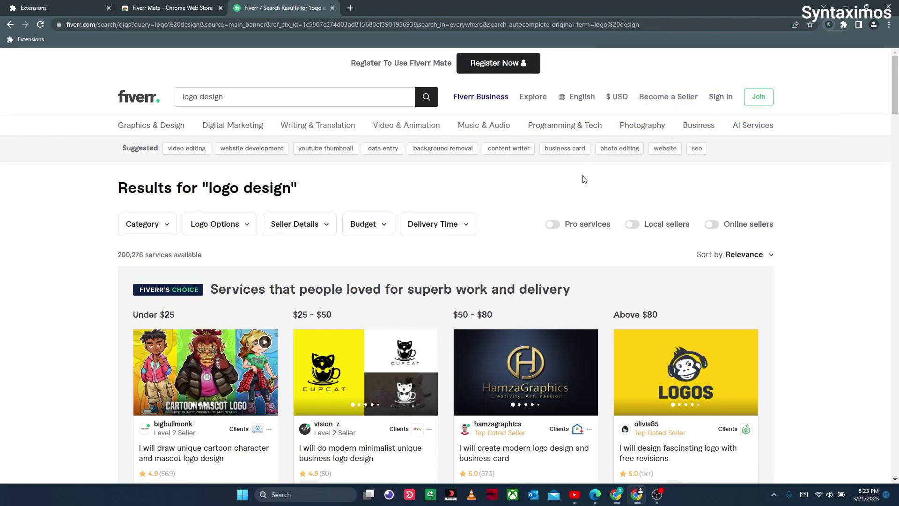
left_click(502, 68)
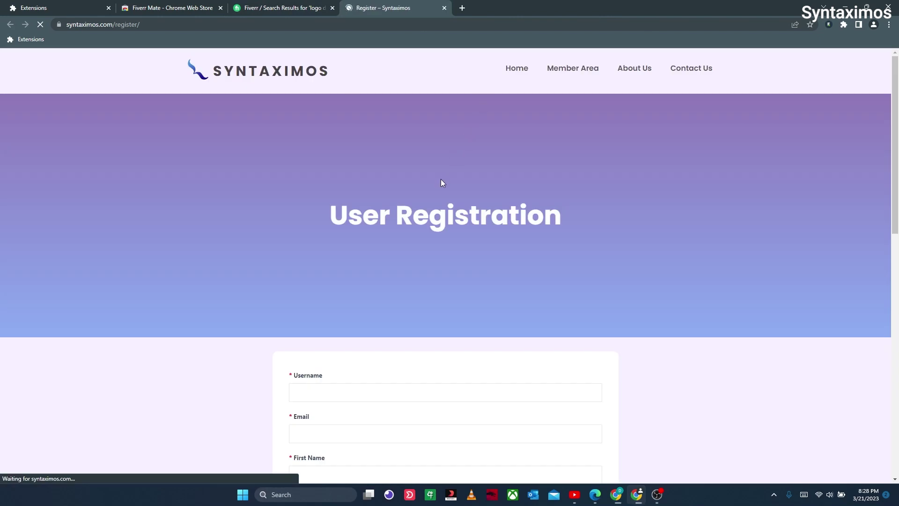
- Examine the fields of the Syntaximos user registration form, from Username down to the terms and newsletter options
scroll(440, 183, "down", 5)
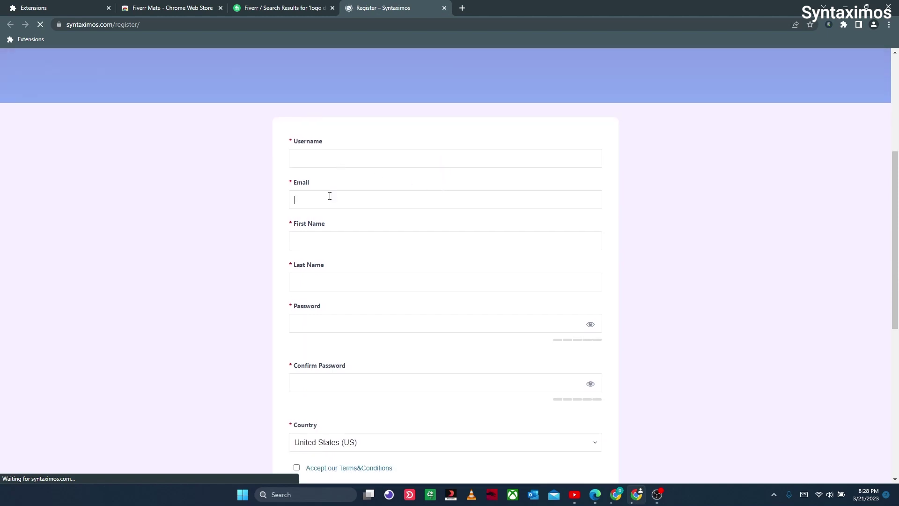
scroll(351, 181, "down", 1)
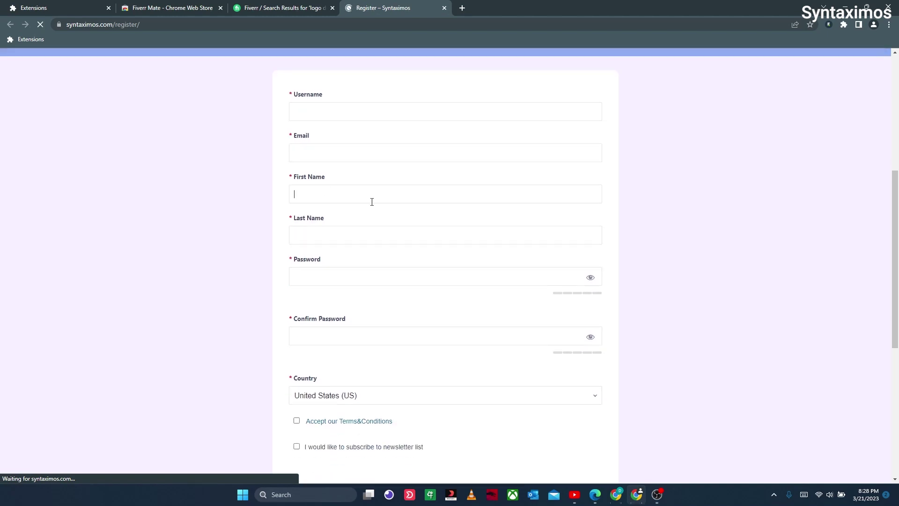
scroll(337, 178, "down", 2)
left_click(318, 182)
scroll(328, 187, "down", 2)
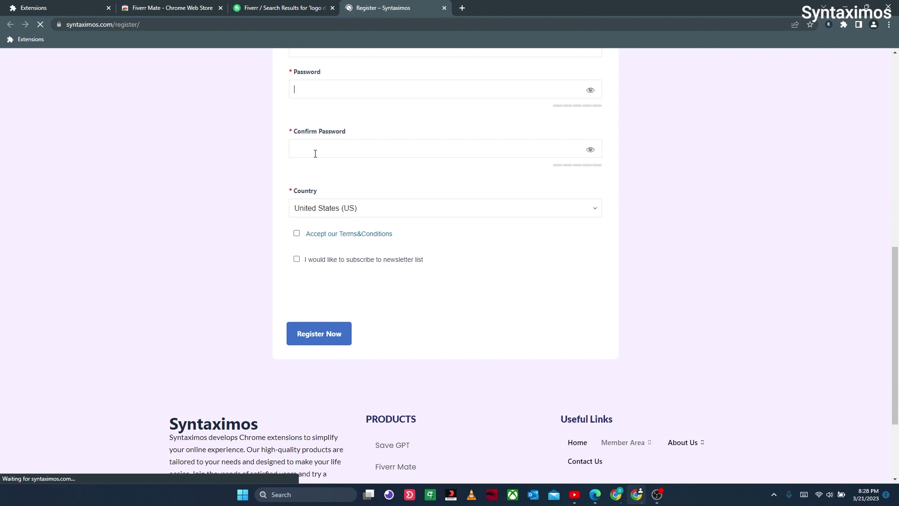
scroll(281, 159, "down", 1)
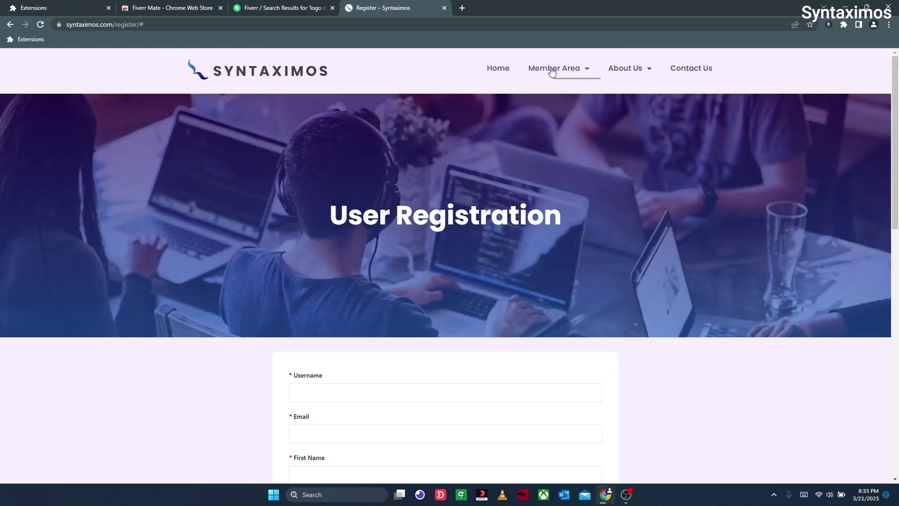
- Open the Syntaximos member login page and check the membership listed in the account's Subscriptions
mouse_move(549, 74)
left_click(541, 92)
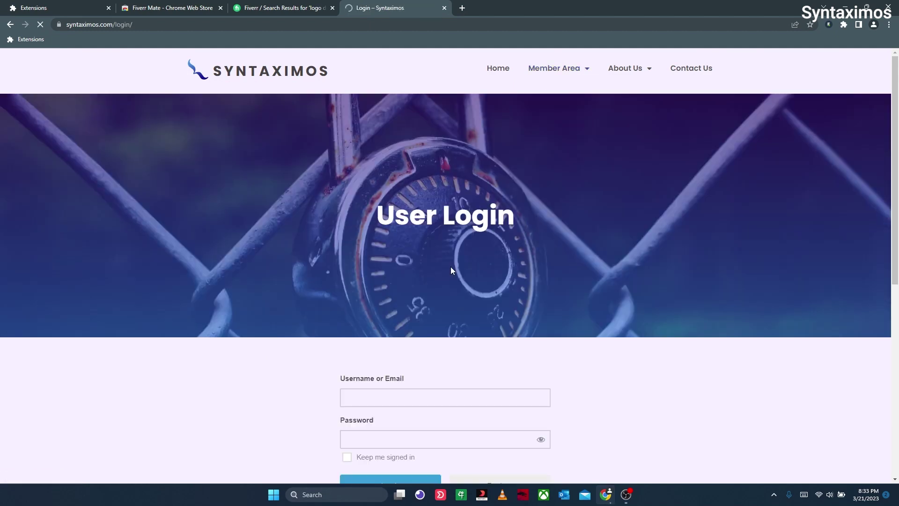
scroll(451, 269, "down", 3)
scroll(370, 259, "down", 3)
left_click(372, 159)
left_click(347, 176)
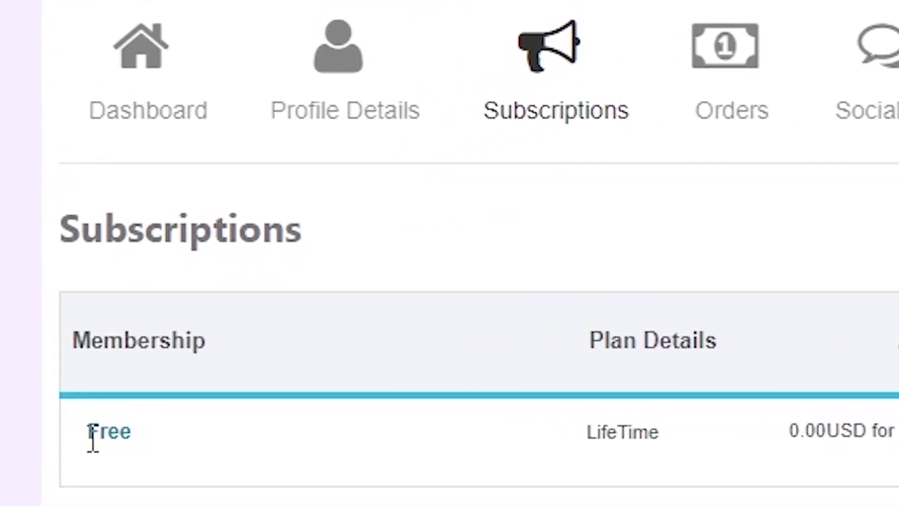
double_click(32, 344)
left_click(262, 499)
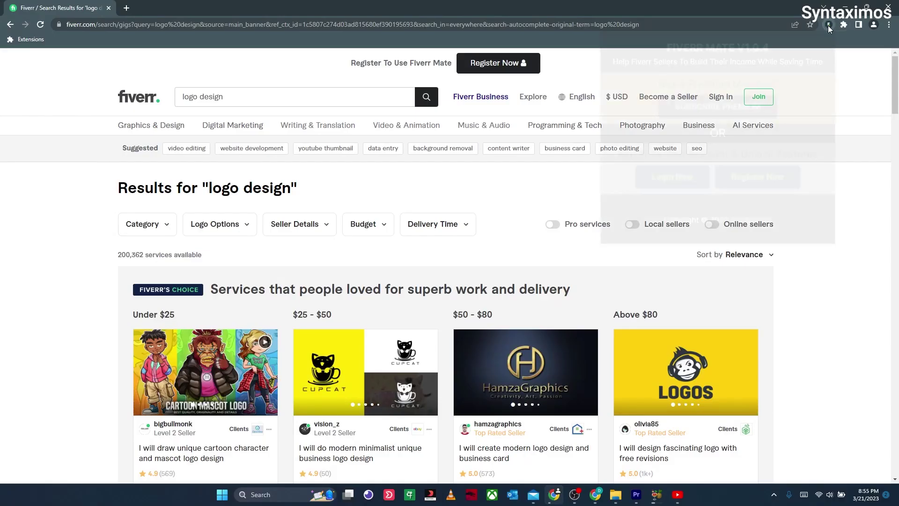
- Log in to the Fiverr Mate extension by filling in the account's first name, last name, e-mail and username
left_click(828, 26)
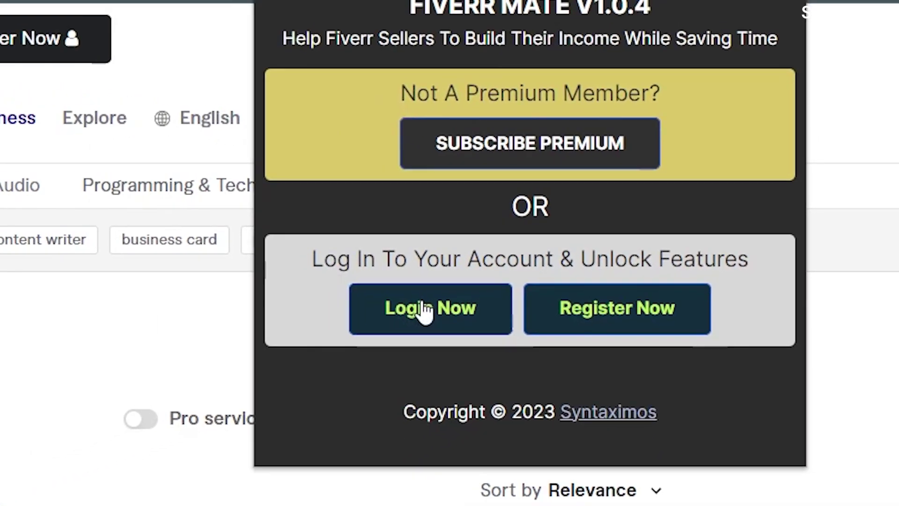
left_click(346, 334)
left_click(556, 236)
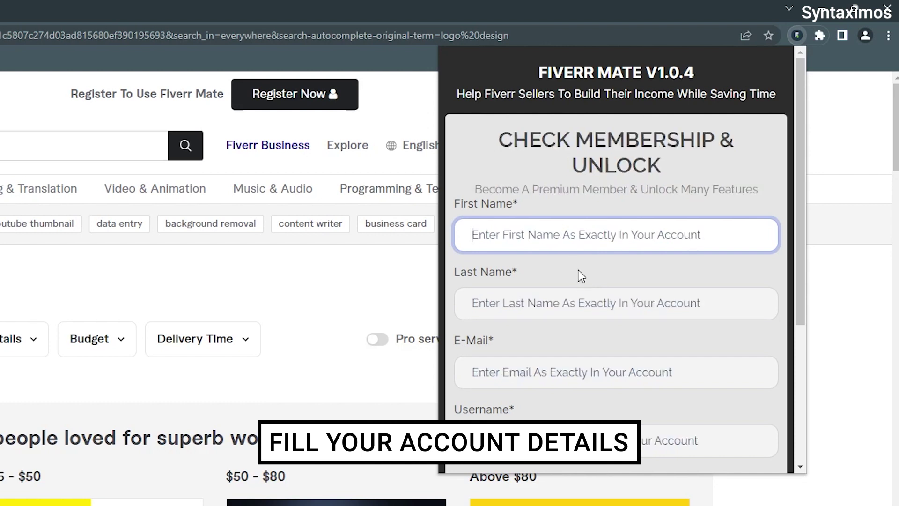
scroll(577, 270, "down", 2)
left_click(562, 249)
left_click(548, 326)
scroll(553, 373, "down", 1)
scroll(552, 374, "down", 2)
left_click(538, 271)
left_click(507, 345)
left_click(582, 361)
left_click(678, 361)
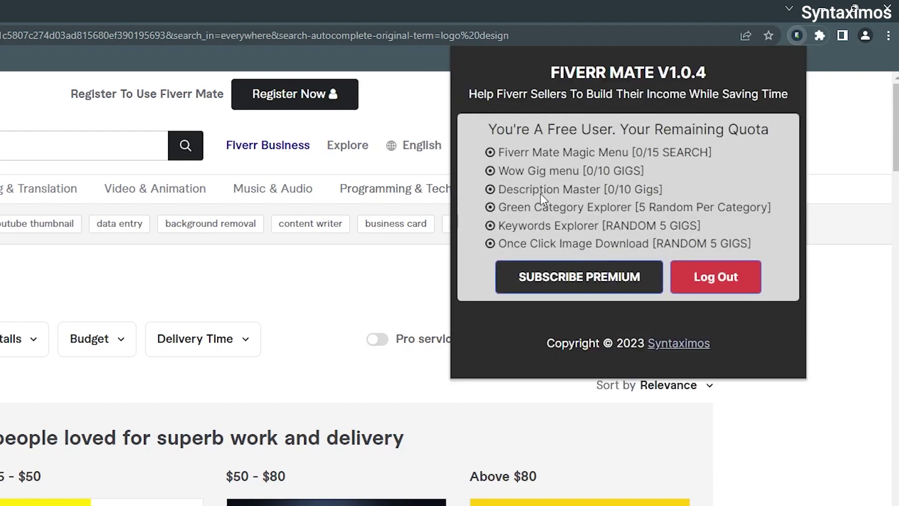
- Review the free user's remaining quota in the Fiverr Mate popup, including the Magic Menu search allowance
left_click_drag(488, 130, 774, 128)
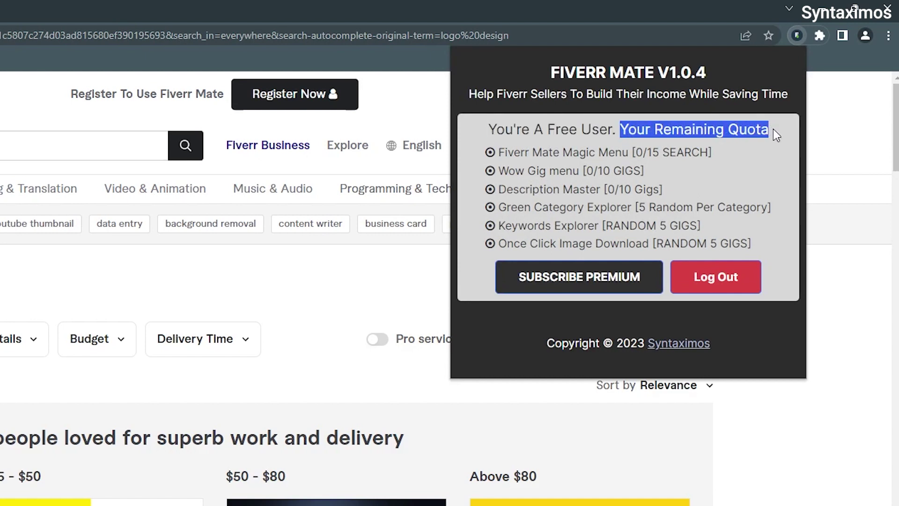
left_click(762, 167)
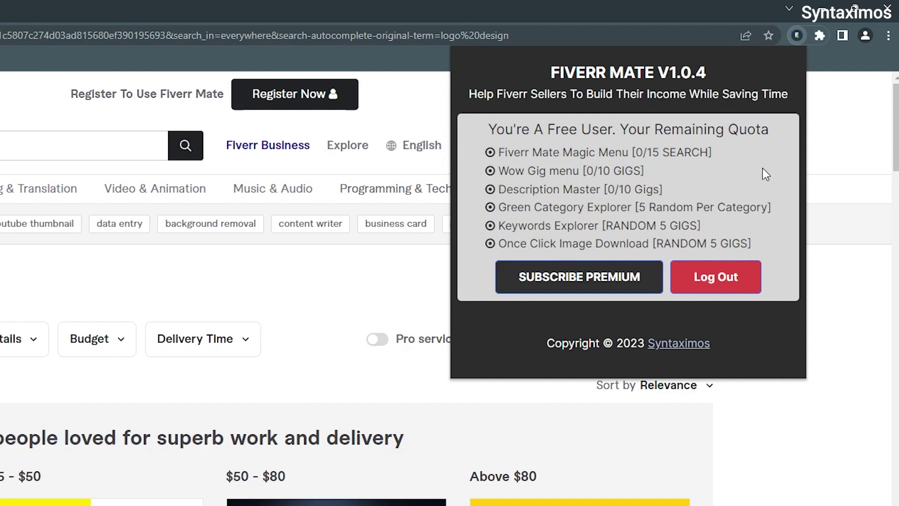
left_click_drag(501, 154, 551, 153)
left_click(545, 192)
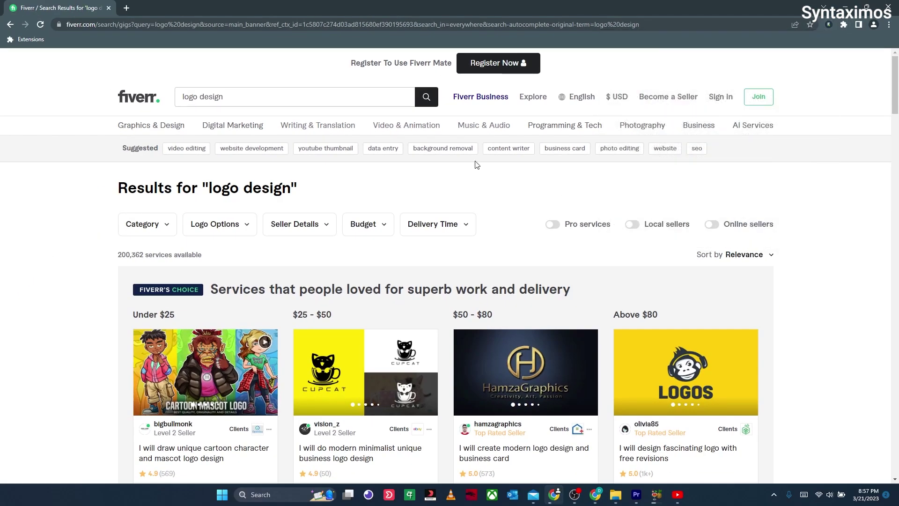
- Reload the logo design results page and expand the Fiverr Mate Menu above the gigs
left_click(252, 96)
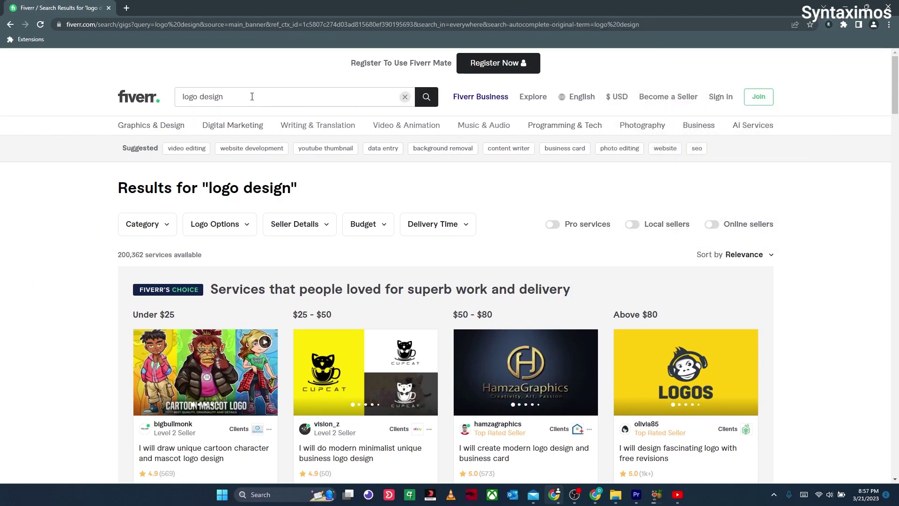
left_click(41, 25)
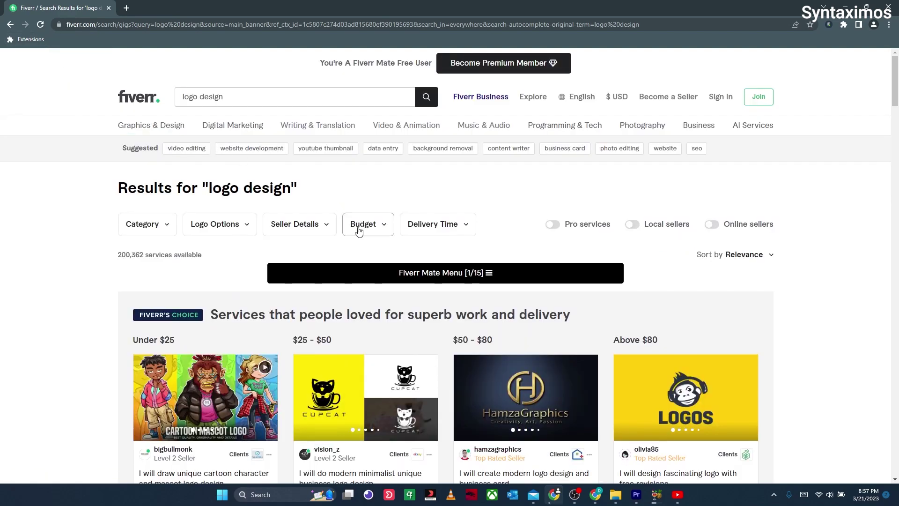
left_click(423, 276)
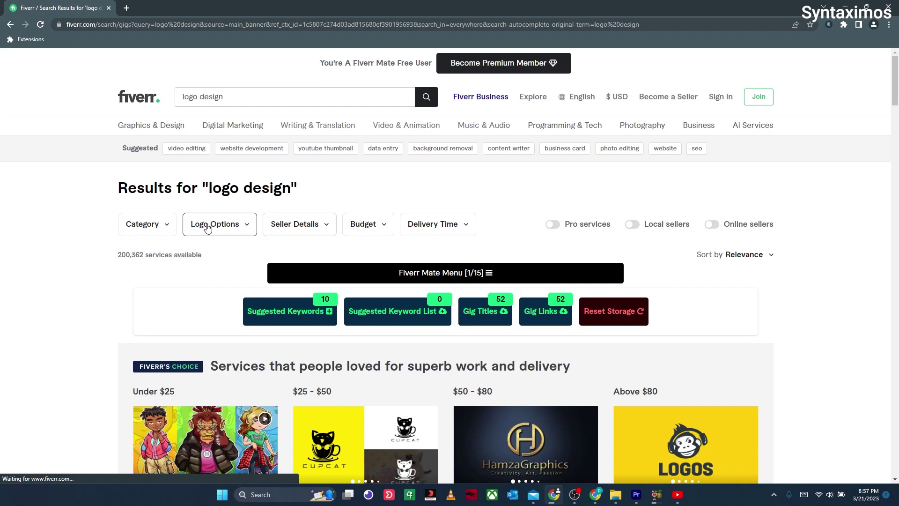
- Examine the favourites, ratings and tags Fiverr Mate adds to gigs across the logo design results, down to the page numbers
scroll(105, 208, "down", 1)
scroll(173, 259, "down", 2)
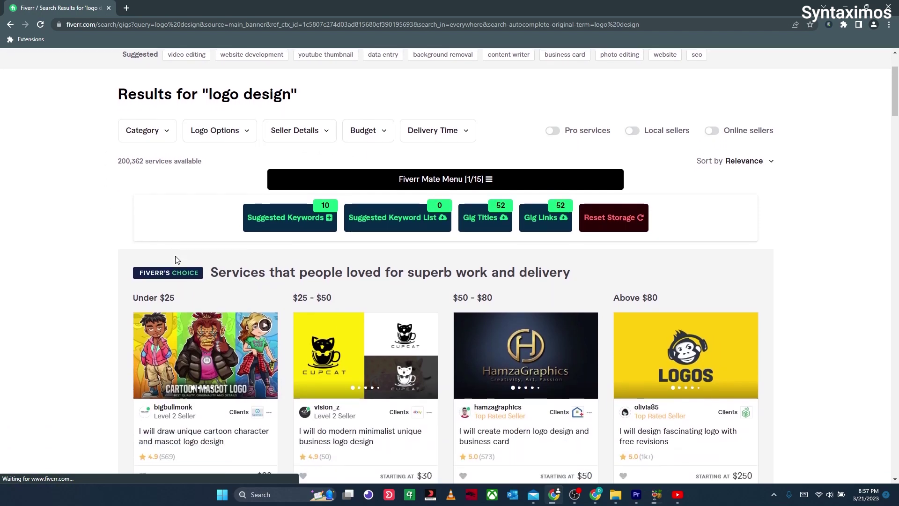
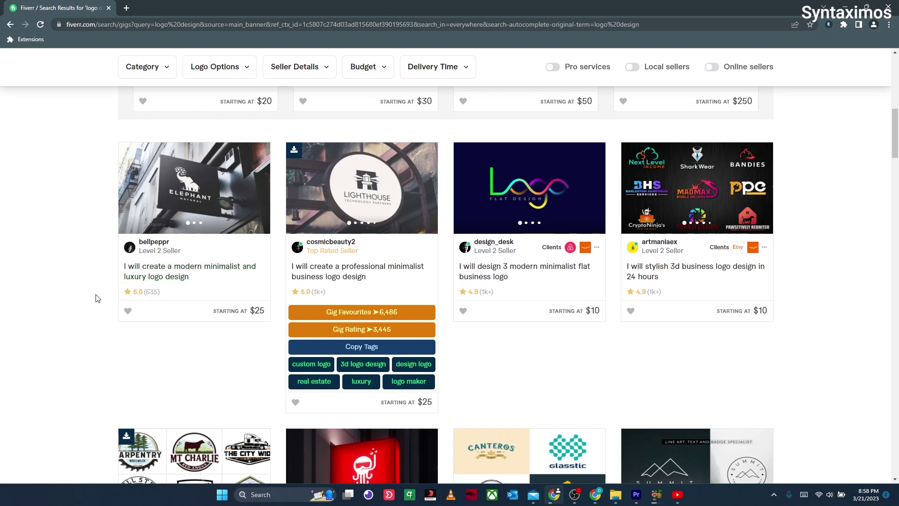
scroll(97, 298, "down", 7)
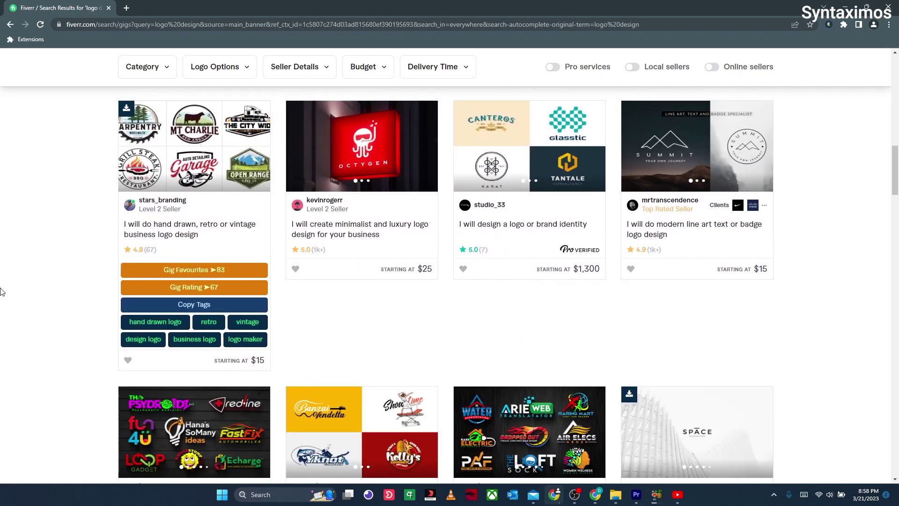
scroll(2, 292, "down", 20)
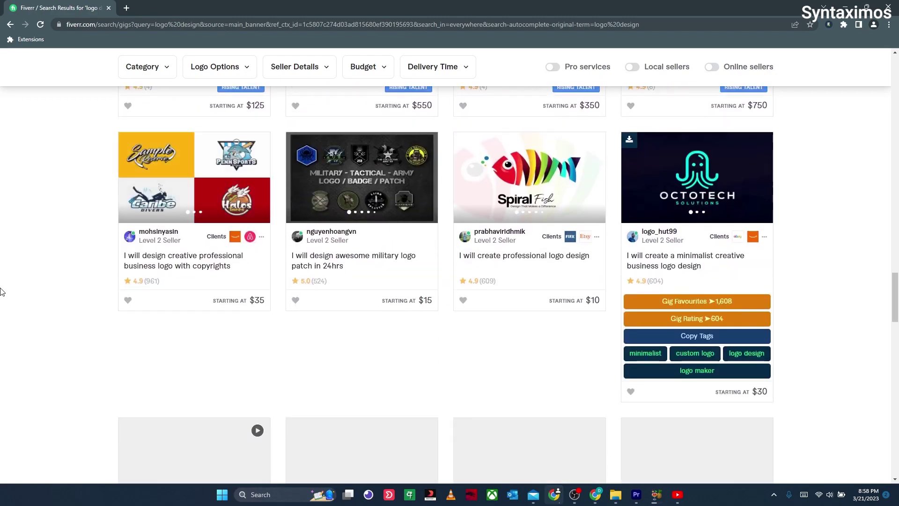
scroll(2, 292, "down", 11)
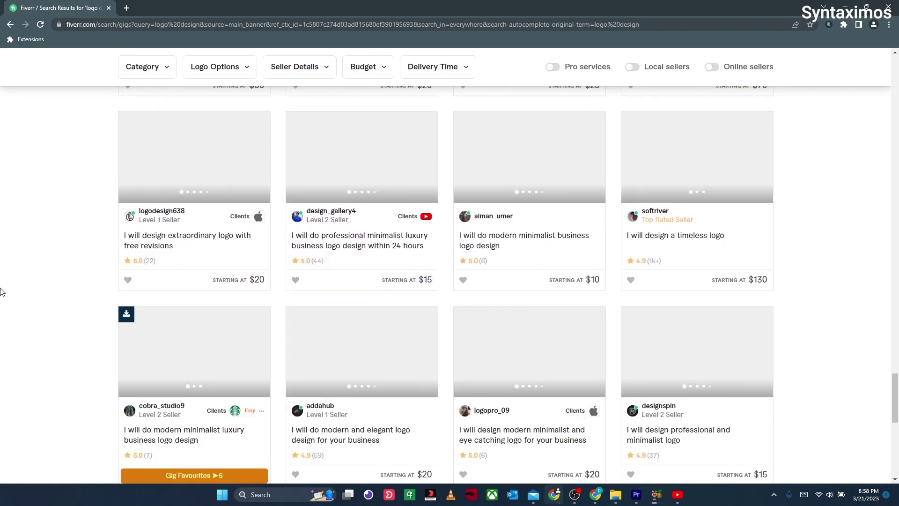
scroll(2, 292, "down", 5)
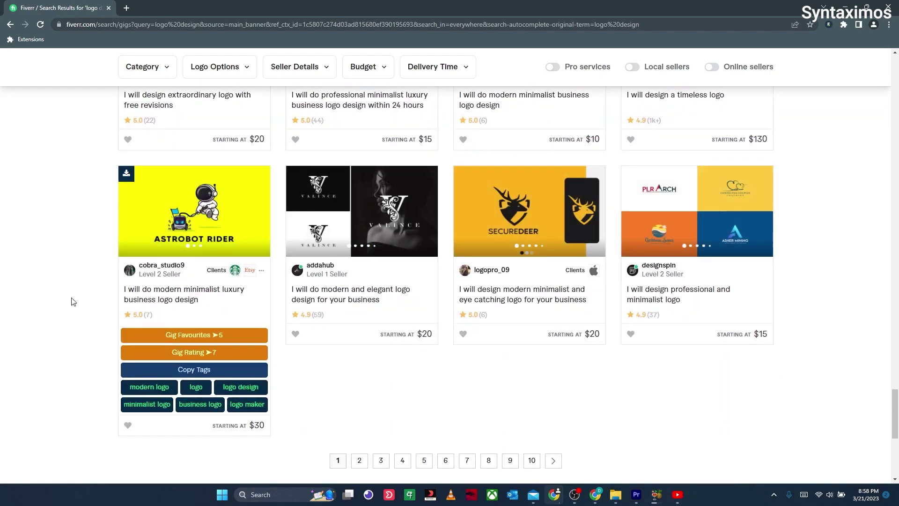
left_click_drag(895, 415, 897, 135)
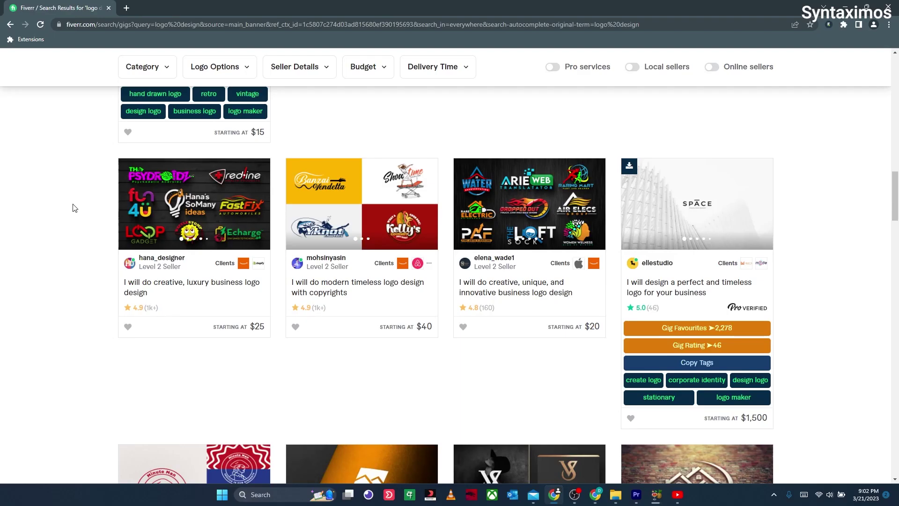
scroll(72, 207, "up", 2)
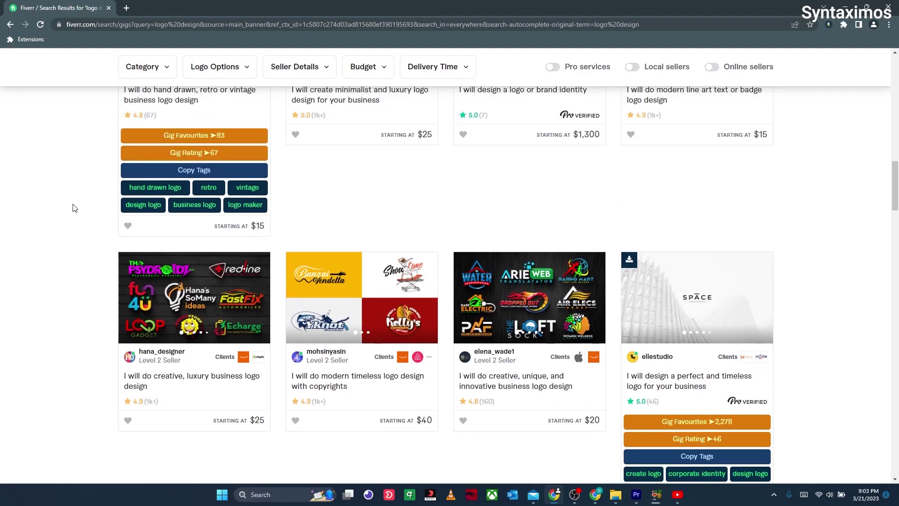
scroll(73, 208, "up", 4)
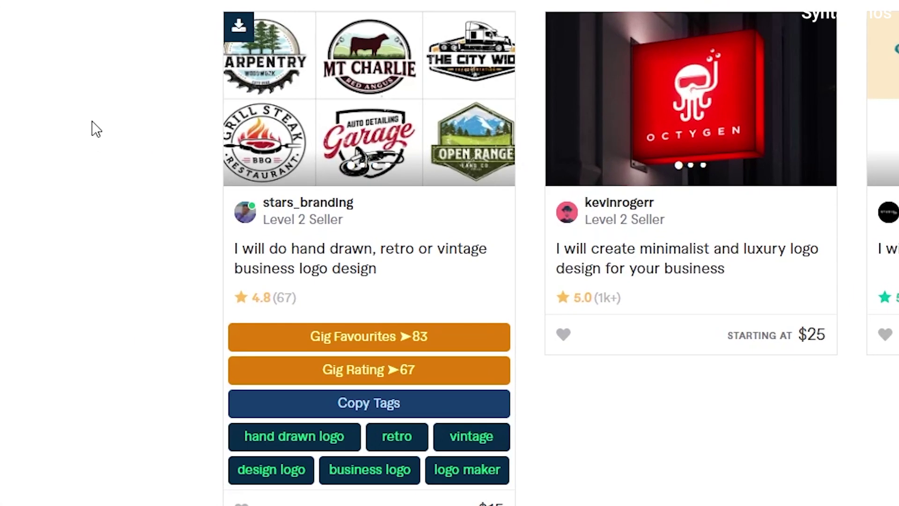
scroll(149, 165, "down", 2)
scroll(140, 172, "up", 2)
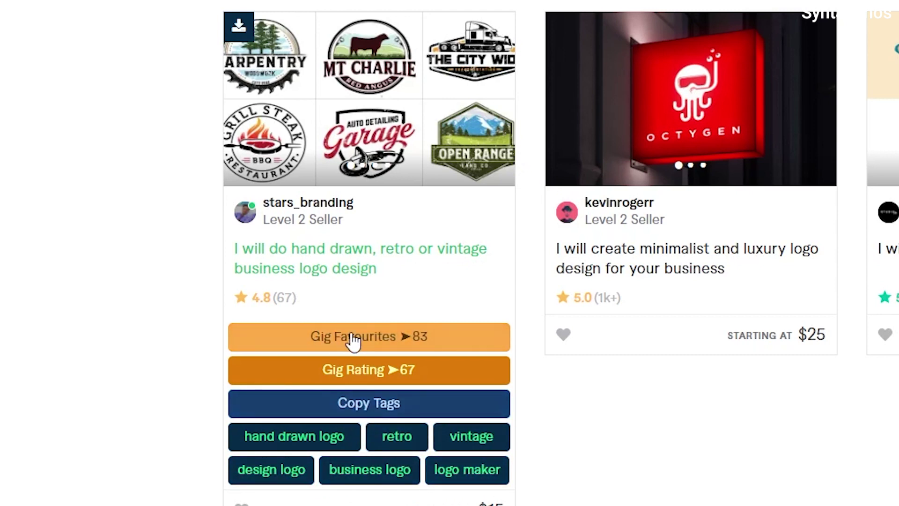
- Copy the tags of the hand drawn, retro or vintage business logo gig and paste them into a new tab's address bar
left_click(363, 407)
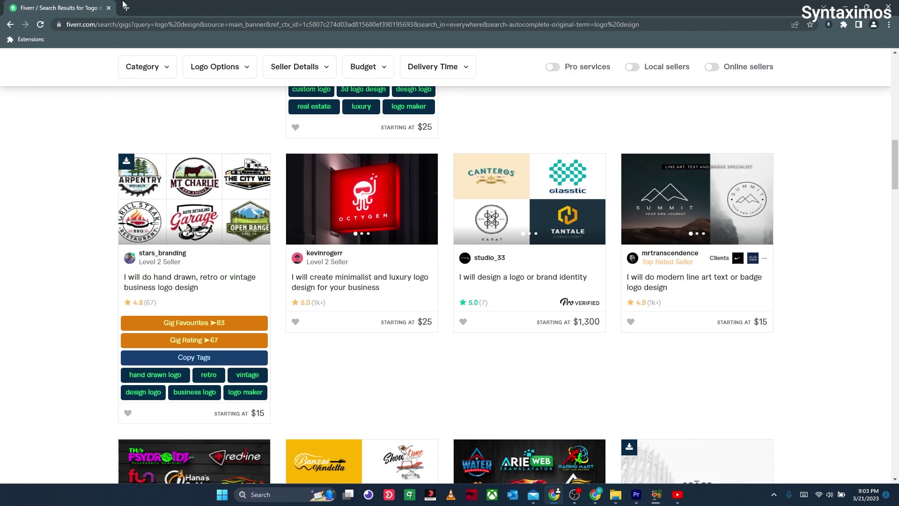
left_click(126, 10)
right_click(117, 24)
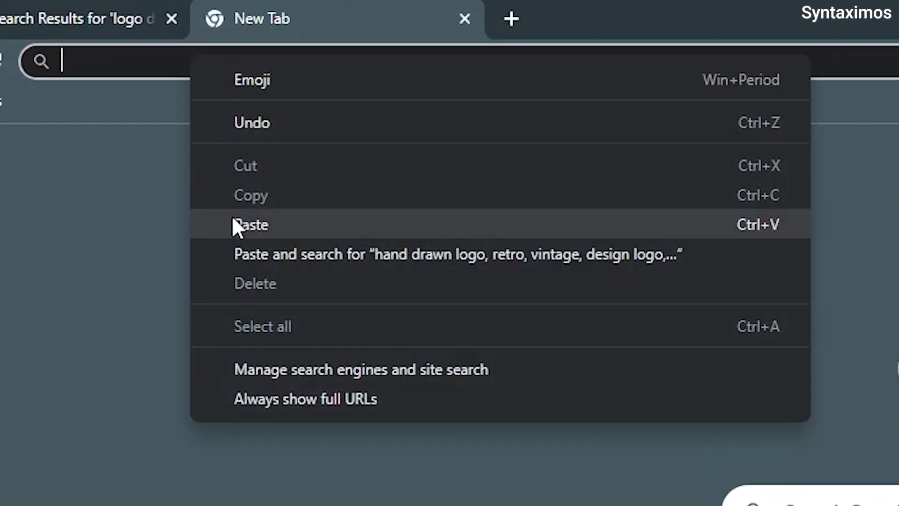
left_click(132, 86)
left_click_drag(647, 66, 56, 48)
left_click(70, 19)
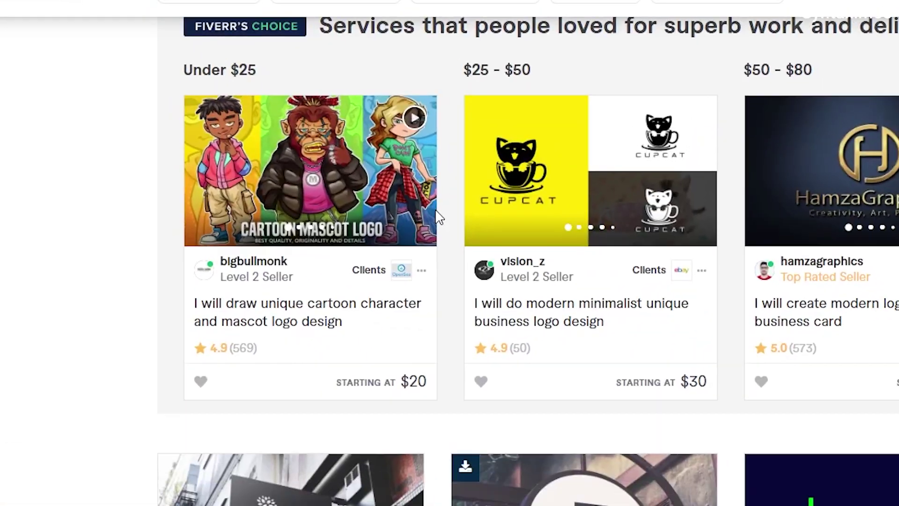
- Find the "I will design a perfect and timeless logo for your business" gig and go through all its preview images
scroll(307, 237, "down", 10)
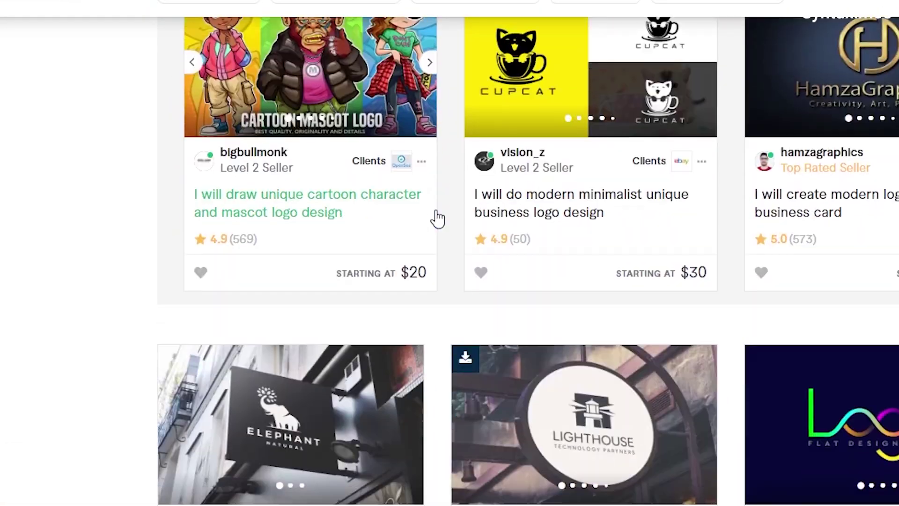
scroll(437, 218, "down", 5)
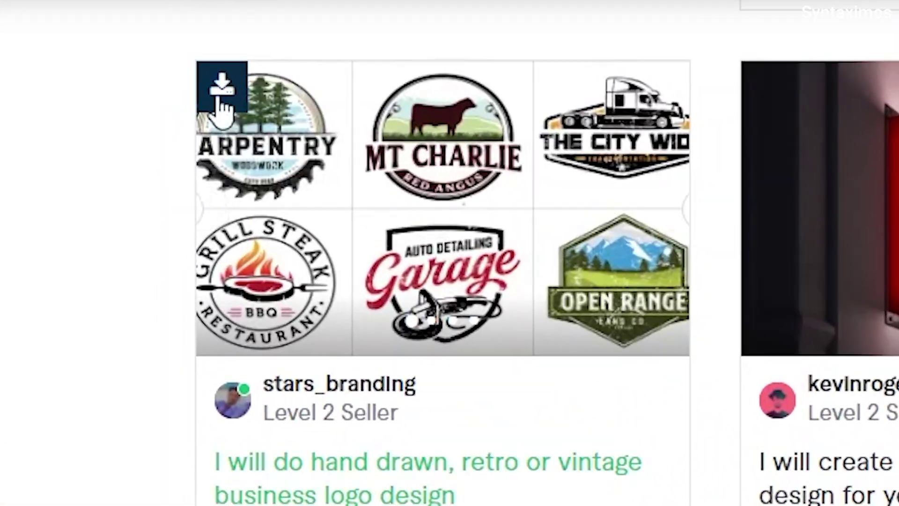
scroll(577, 281, "down", 5)
scroll(577, 281, "up", 1)
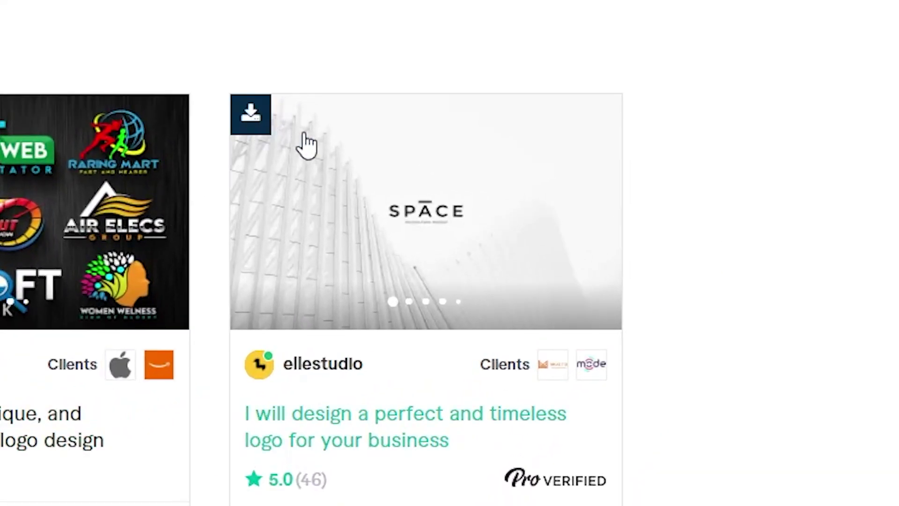
left_click(612, 212)
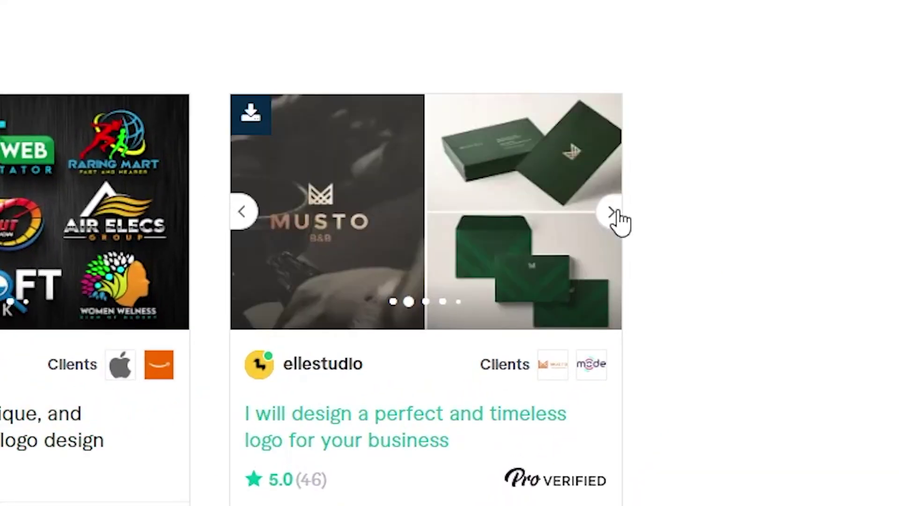
left_click(612, 213)
left_click(612, 212)
left_click(613, 212)
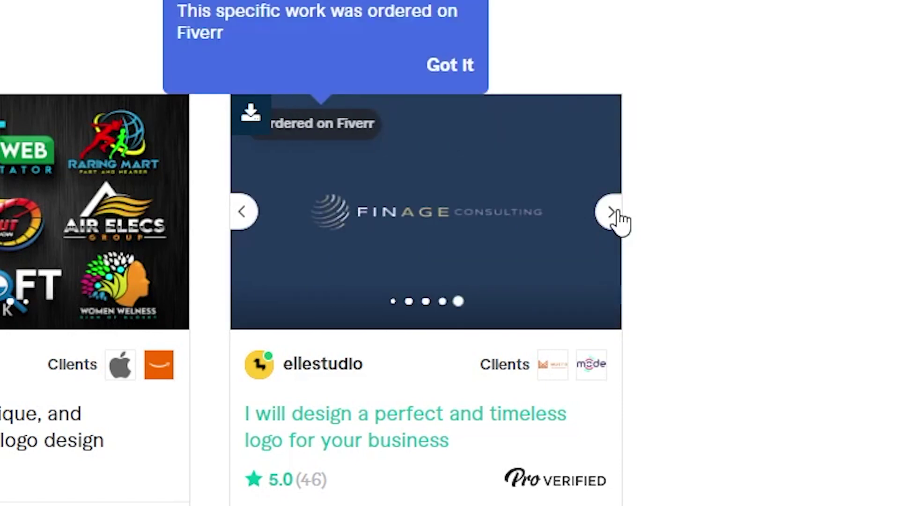
left_click(612, 212)
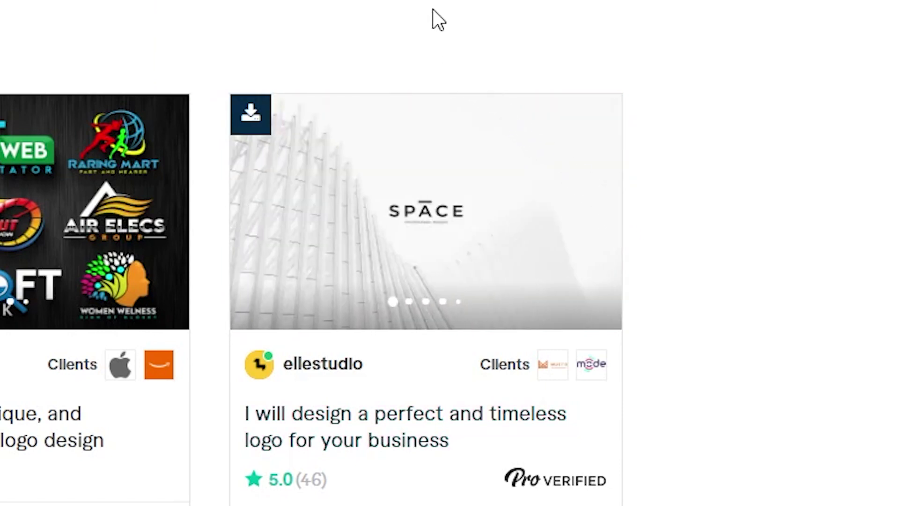
- Download all images of the "perfect and timeless logo" gig with Fiverr Mate's image download
scroll(715, 193, "down", 4)
scroll(715, 193, "up", 4)
left_click(248, 119)
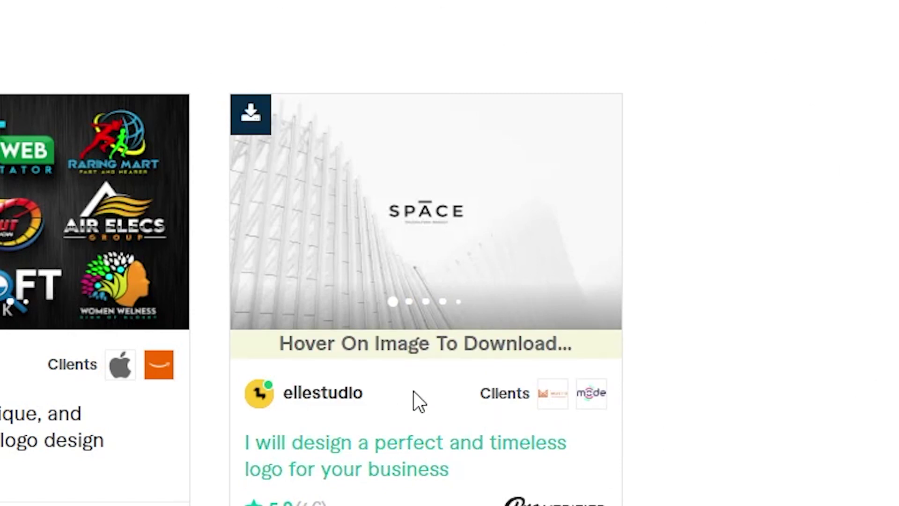
left_click_drag(281, 347, 568, 346)
left_click(651, 372)
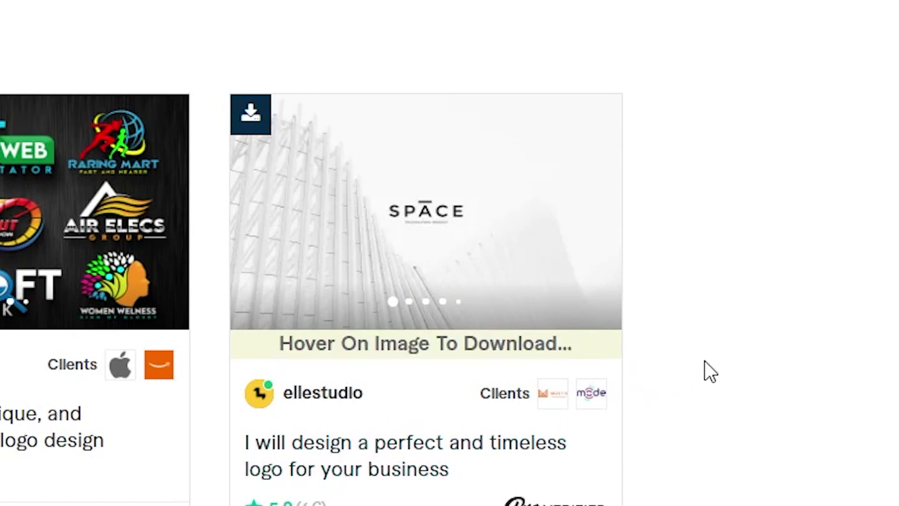
mouse_move(519, 228)
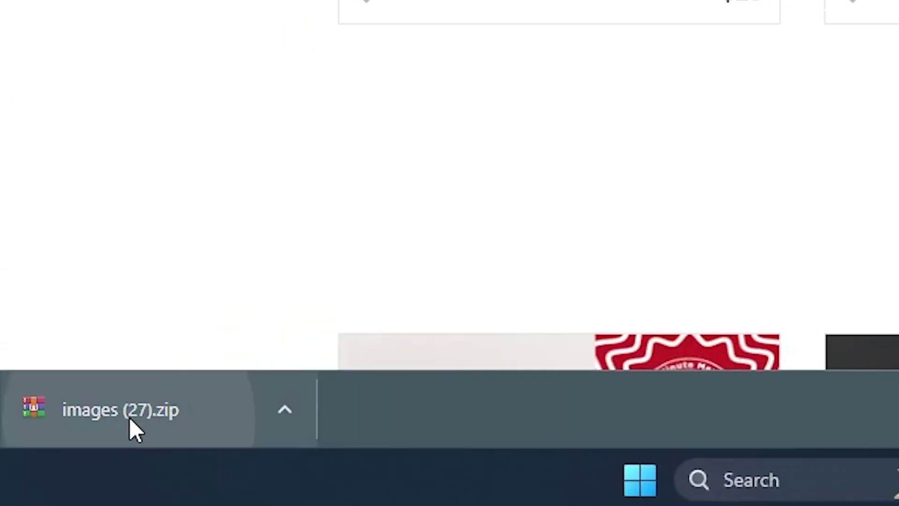
- Open the downloaded archive images (27).zip, view the gig images inside it and close the image viewer
left_click(129, 418)
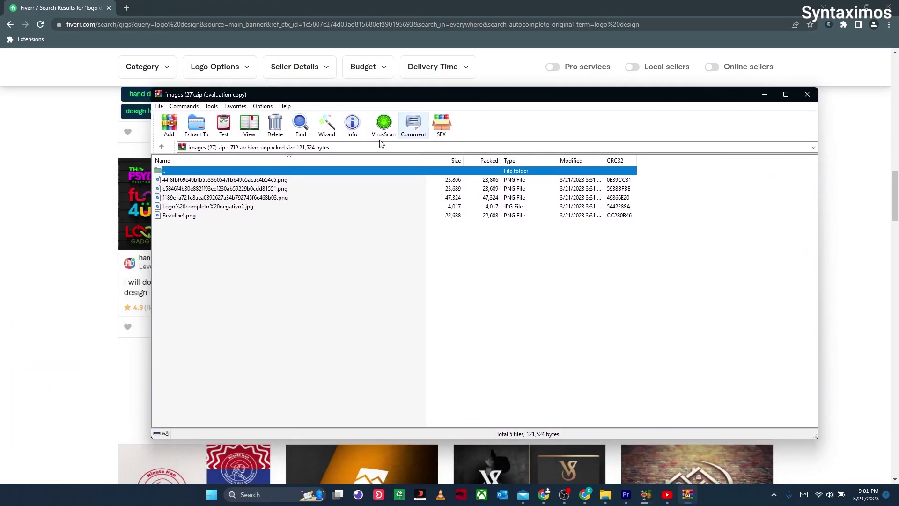
double_click(258, 180)
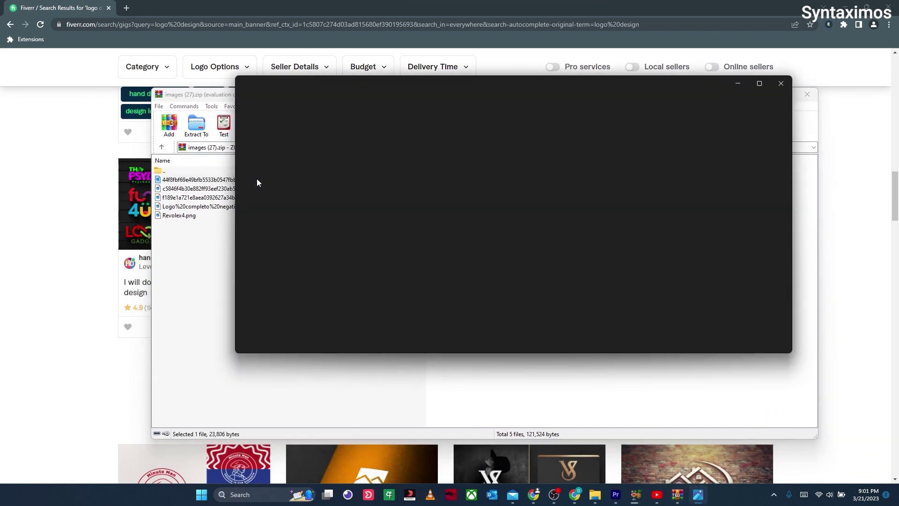
left_click_drag(352, 82, 370, 83)
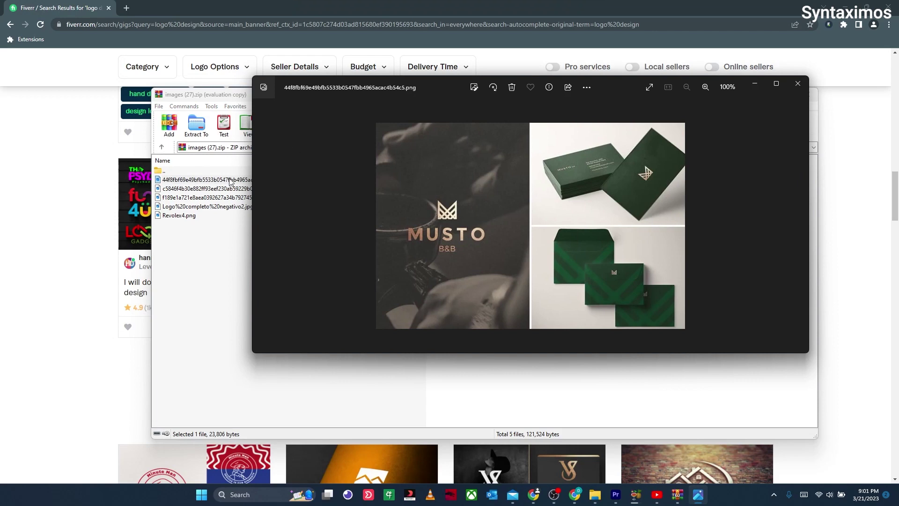
left_click(213, 189)
double_click(215, 189)
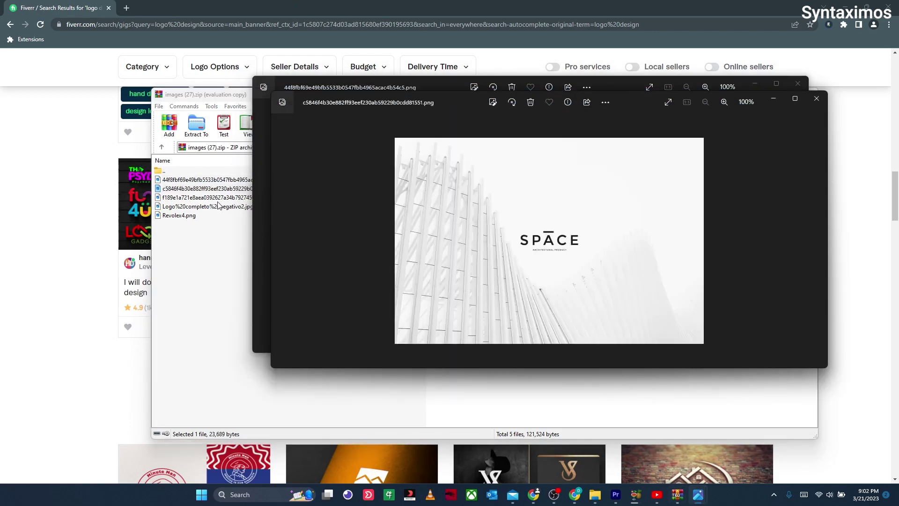
scroll(381, 251, "down", 1)
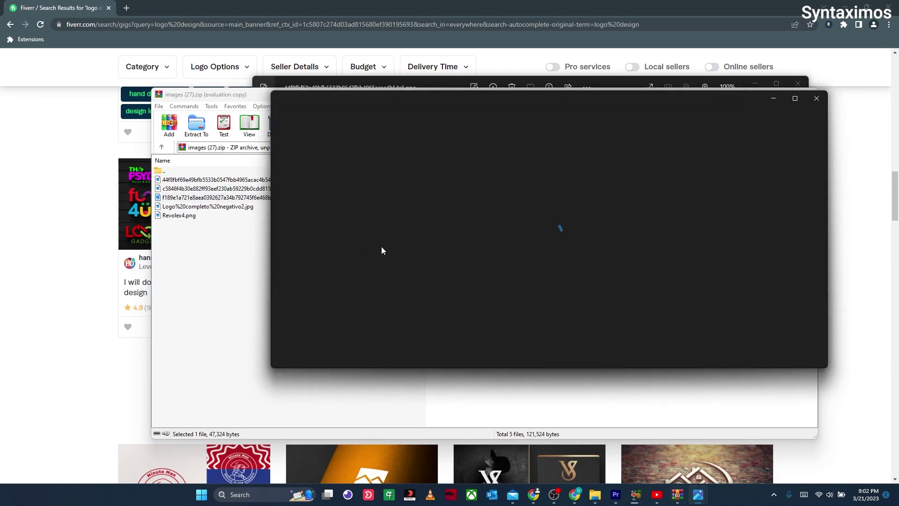
double_click(215, 206)
key("Escape")
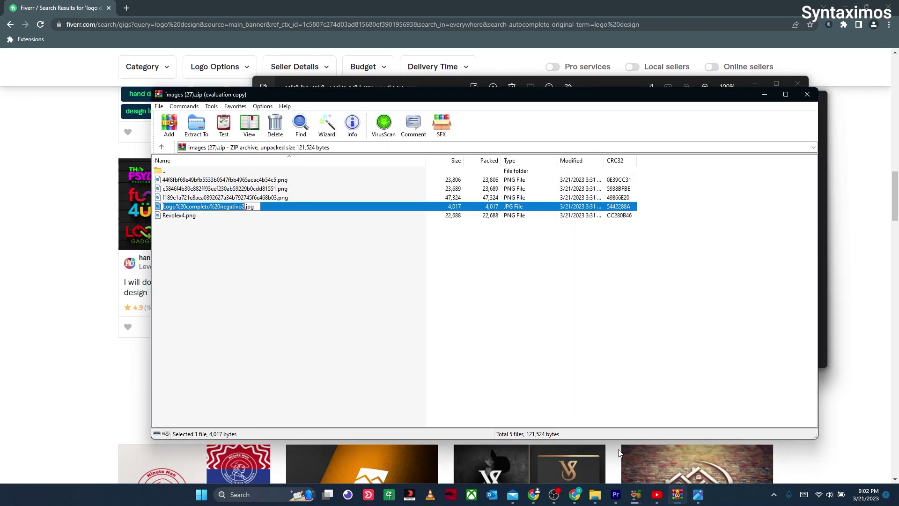
double_click(188, 215)
left_click(817, 99)
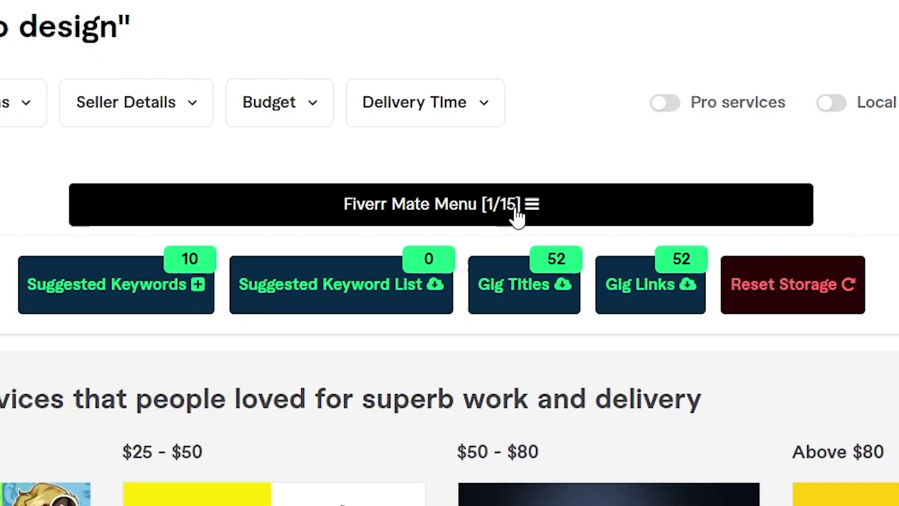
- Collapse and expand the Fiverr Mate menu above the "logo design" results
left_click(425, 211)
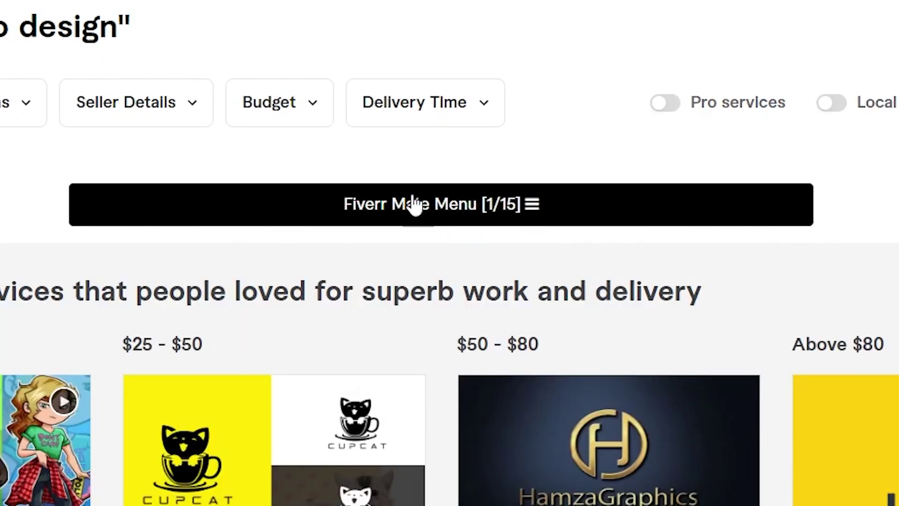
left_click(445, 205)
left_click(445, 205)
left_click(445, 203)
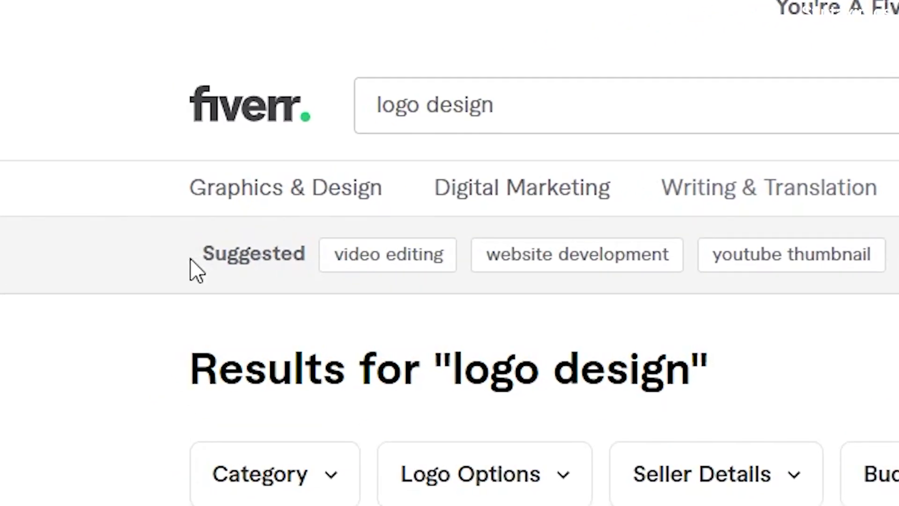
- Add the suggested keywords for "logo design" to the Fiverr Mate bucket and download the suggested keyword list
left_click_drag(120, 150, 142, 150)
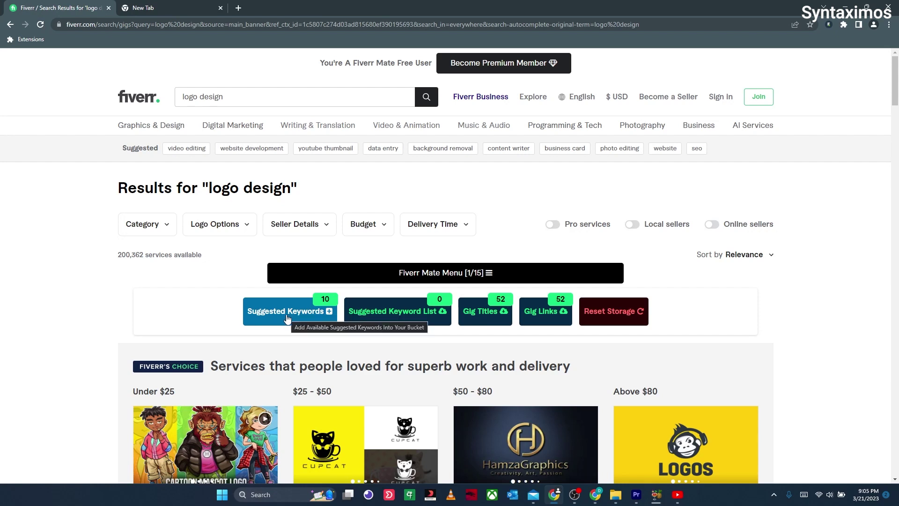
left_click(288, 317)
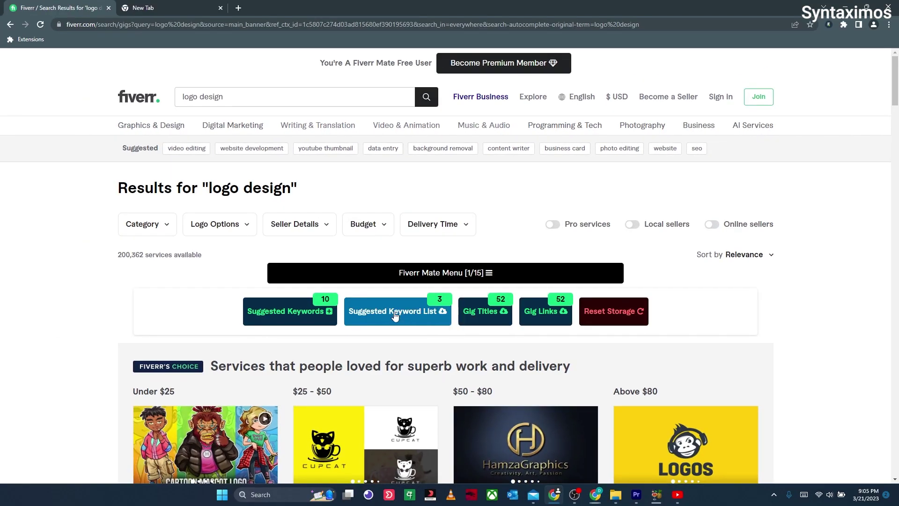
left_click(394, 314)
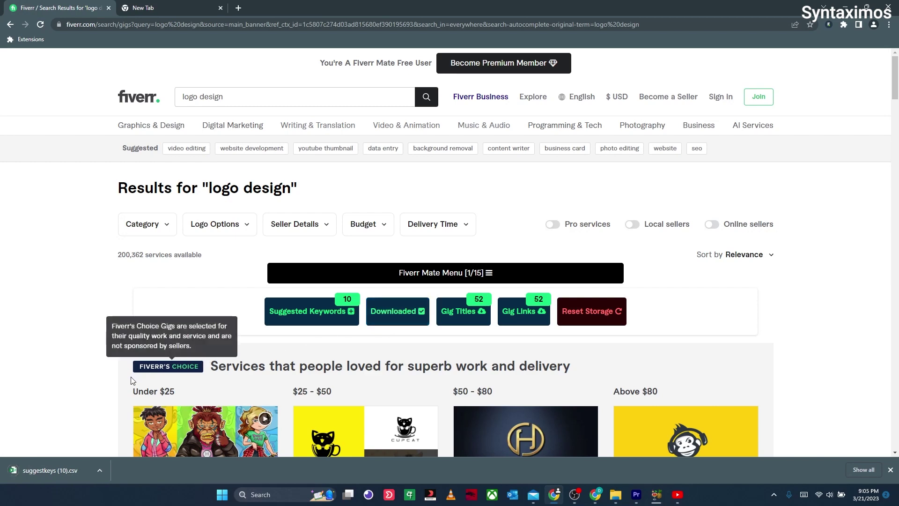
- Open suggestkeys (10).csv in Excel, compare its keywords with Fiverr's suggested searches and close the file
left_click(73, 474)
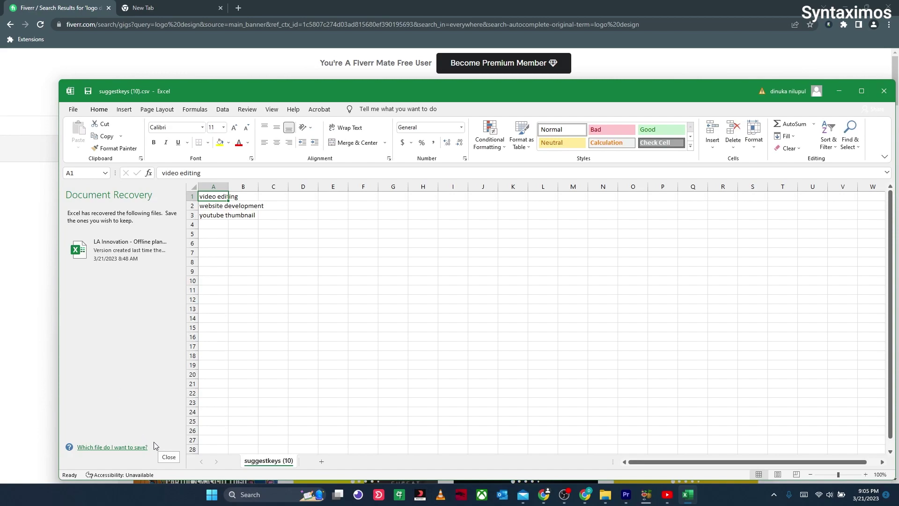
left_click(169, 457)
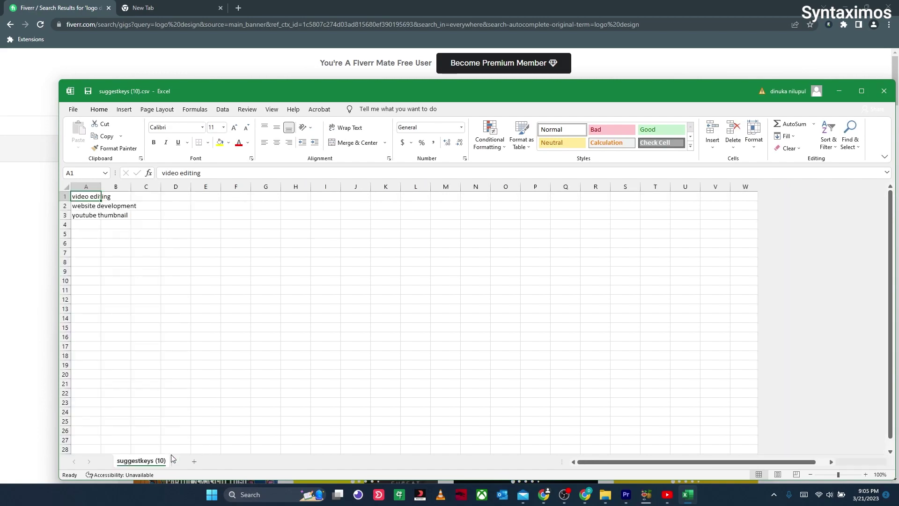
left_click_drag(197, 92, 261, 218)
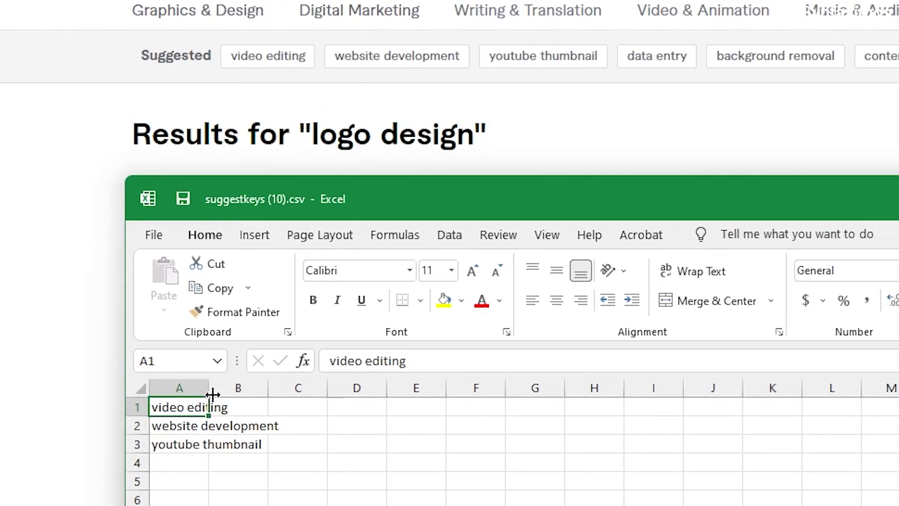
left_click_drag(224, 408, 369, 408)
key("alt+F4")
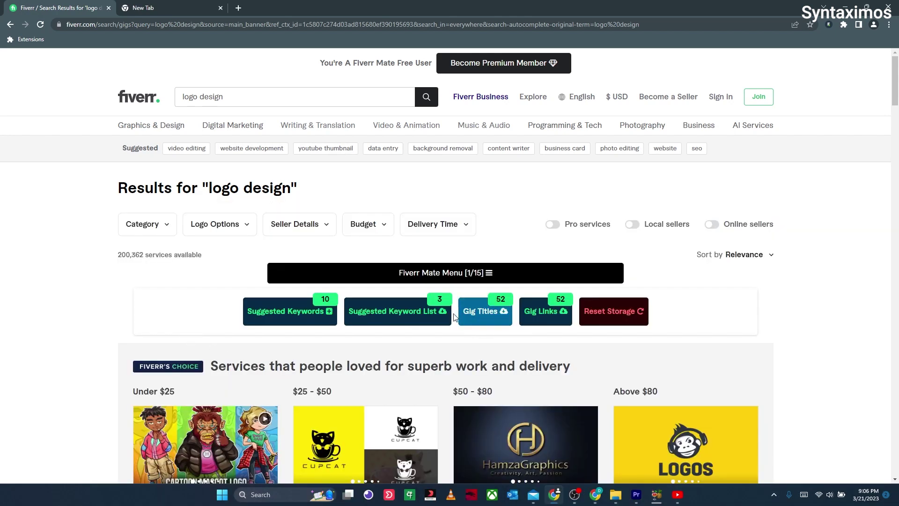
- Download the gig titles of the "logo design" results with Fiverr Mate
scroll(146, 317, "down", 3)
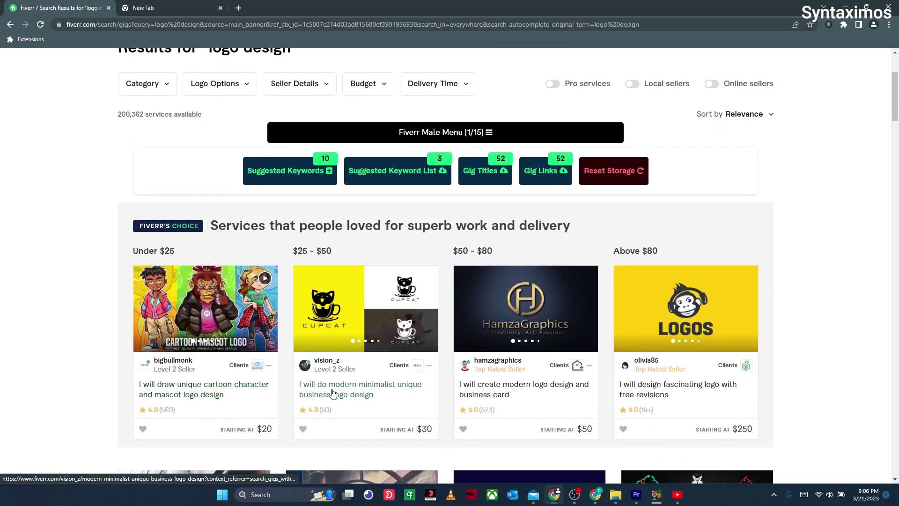
scroll(601, 422, "up", 2)
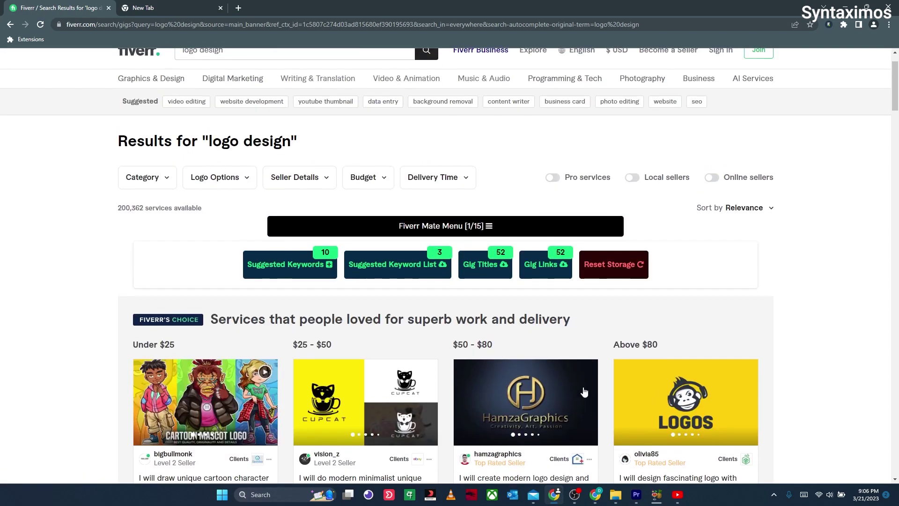
left_click(482, 265)
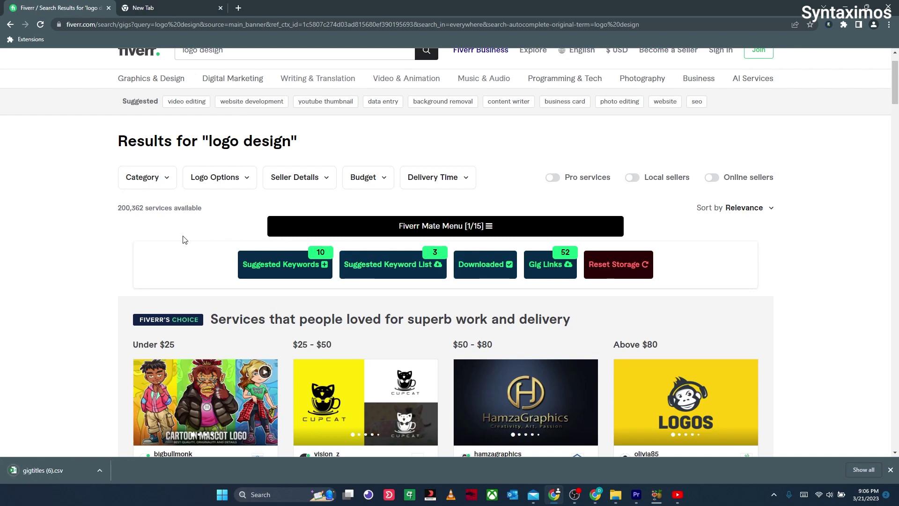
- Open gigtitles (6).csv in Excel, widen column A and compare the listed titles and seller levels with the gigs on the results page
left_click(72, 466)
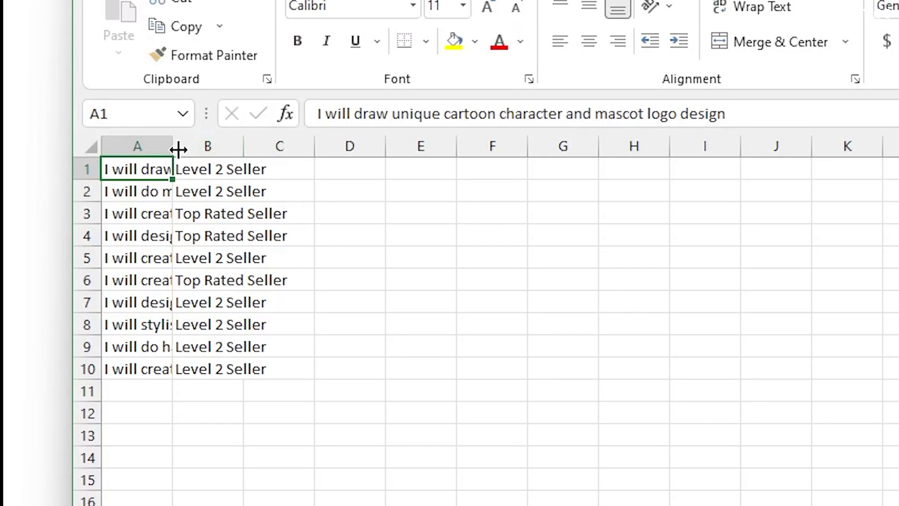
left_click_drag(136, 157, 321, 166)
left_click_drag(404, 156, 662, 145)
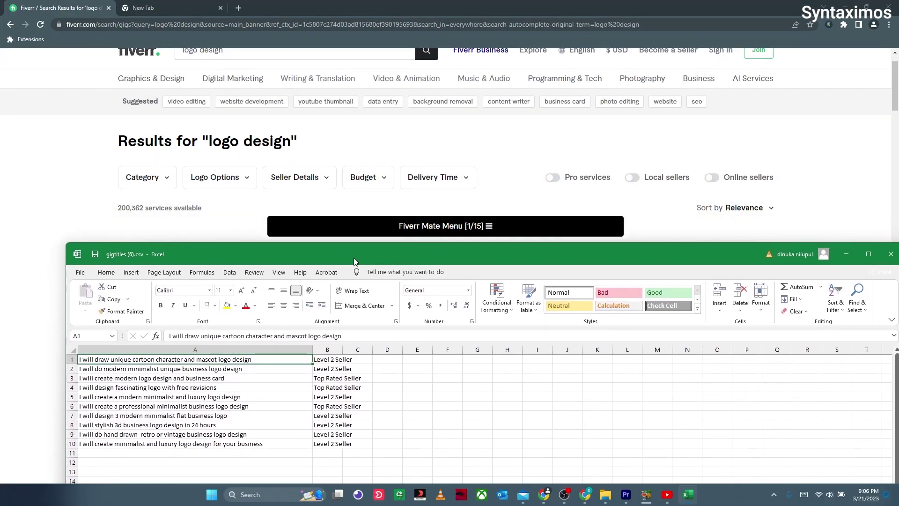
left_click_drag(353, 261, 355, 290)
scroll(117, 215, "down", 5)
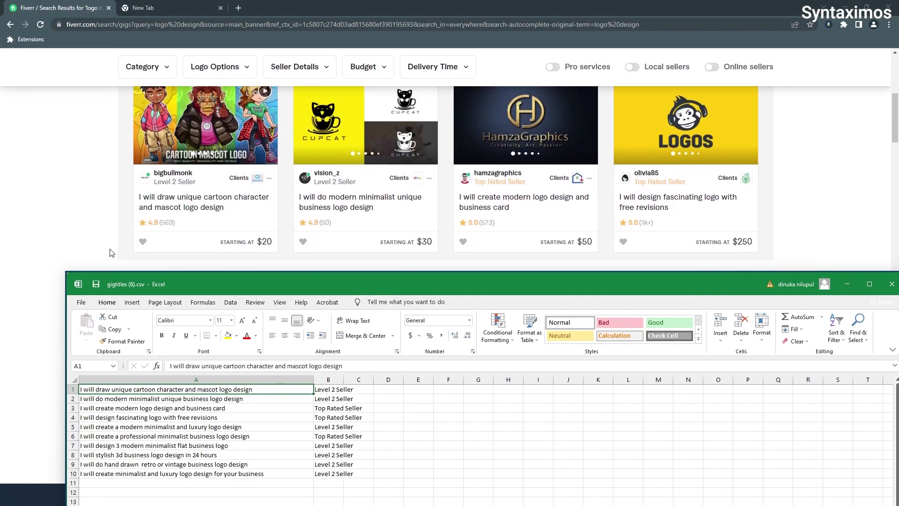
left_click(131, 213)
- Download the gig links of the "logo design" results with Fiverr Mate
scroll(131, 213, "up", 3)
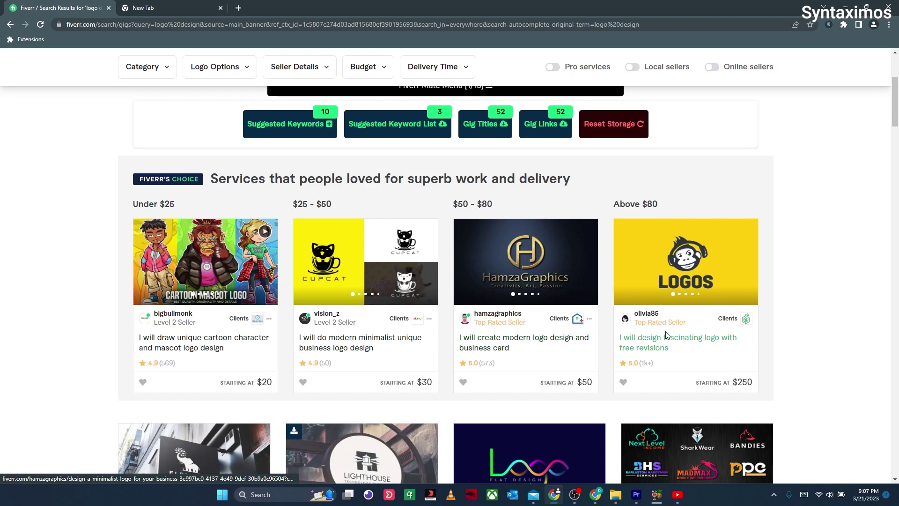
scroll(667, 336, "up", 3)
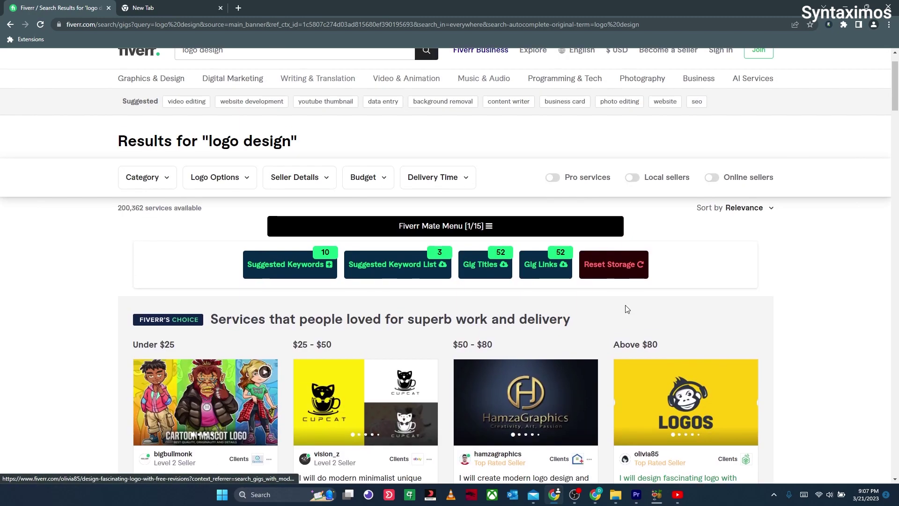
left_click(549, 266)
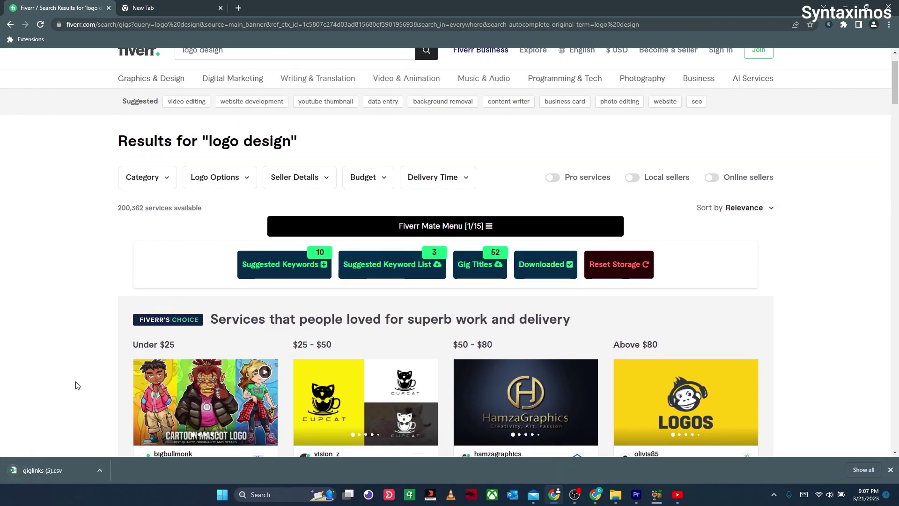
- Open giglinks (5).csv in Excel, look through the gig links in column A and close the file
left_click(55, 472)
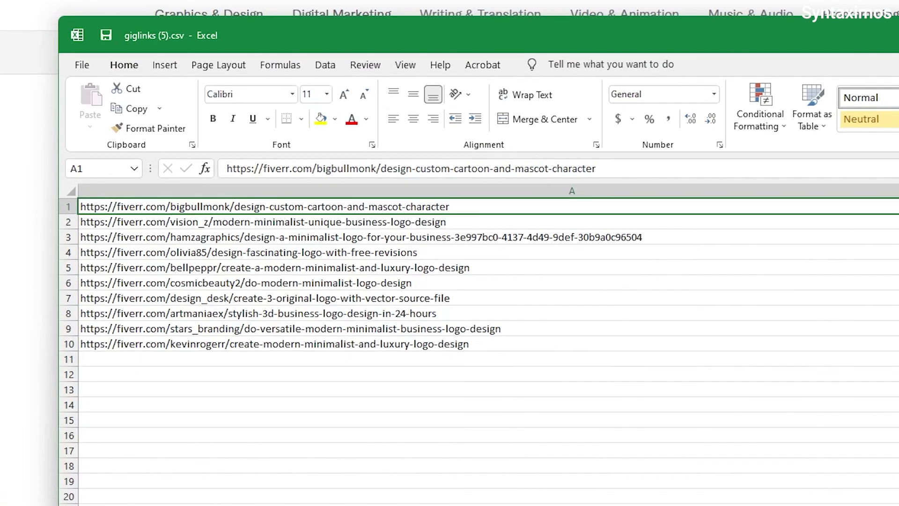
left_click(188, 294)
left_click(302, 217)
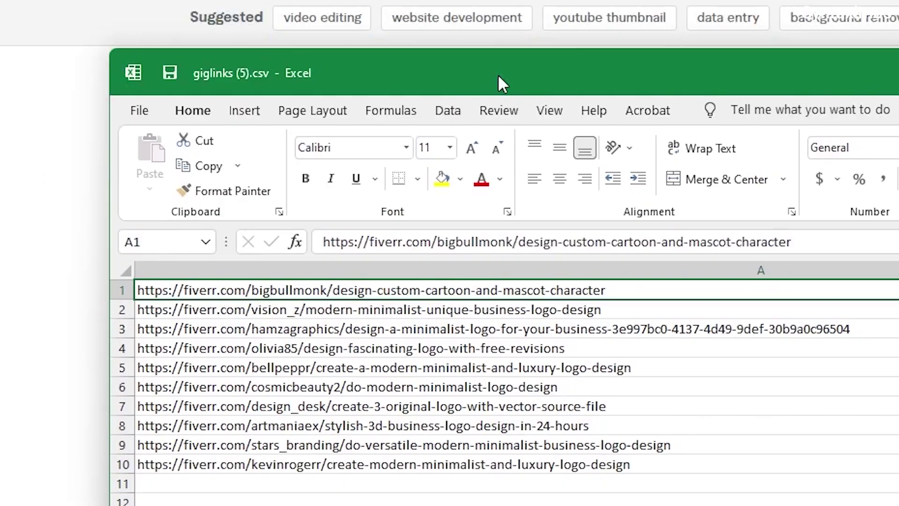
left_click_drag(503, 83, 623, 503)
left_click(761, 439)
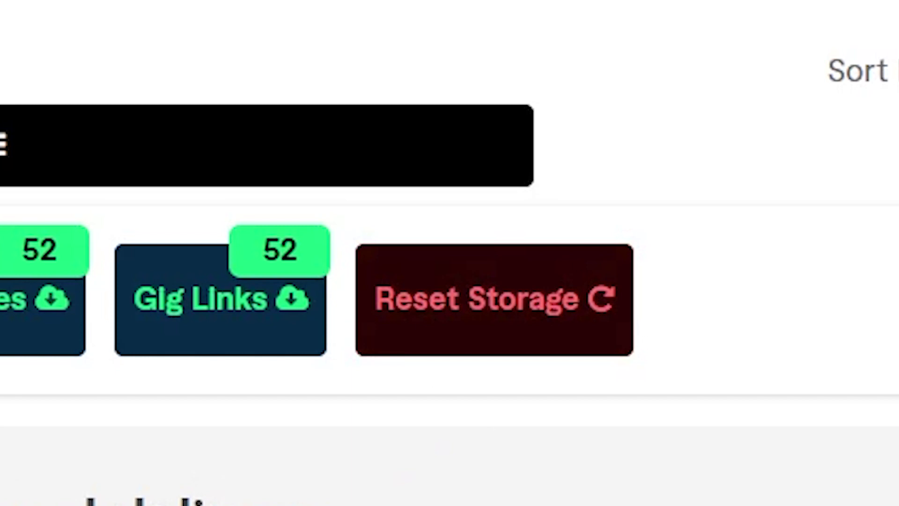
- Reset the Fiverr Mate storage and confirm clearing the data in the buckets
left_click(406, 291)
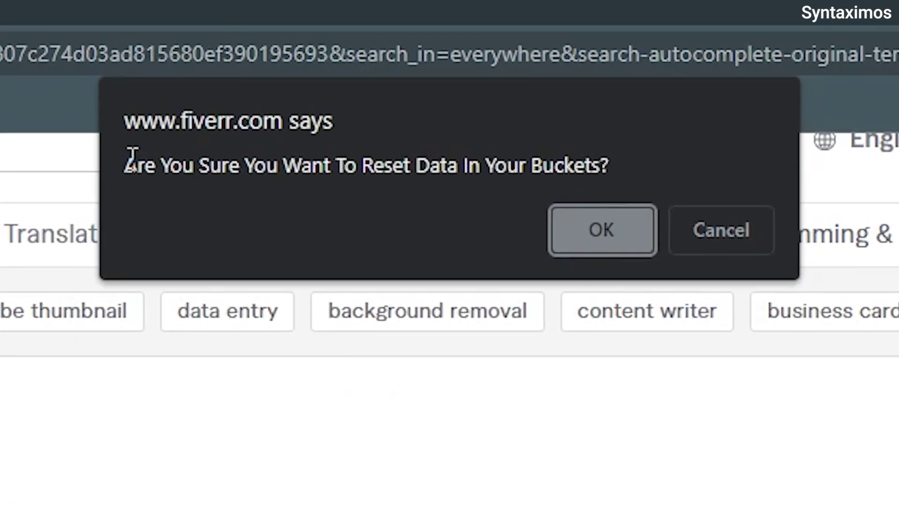
left_click(639, 171)
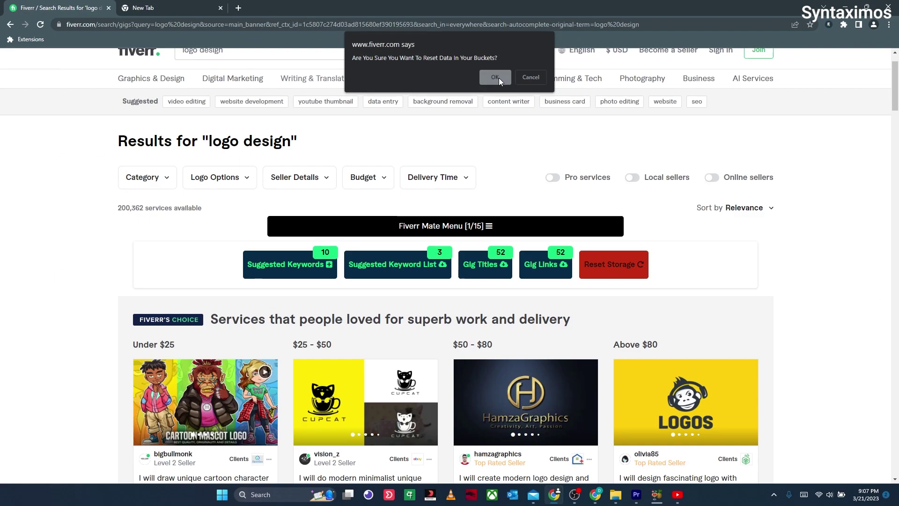
key("Return")
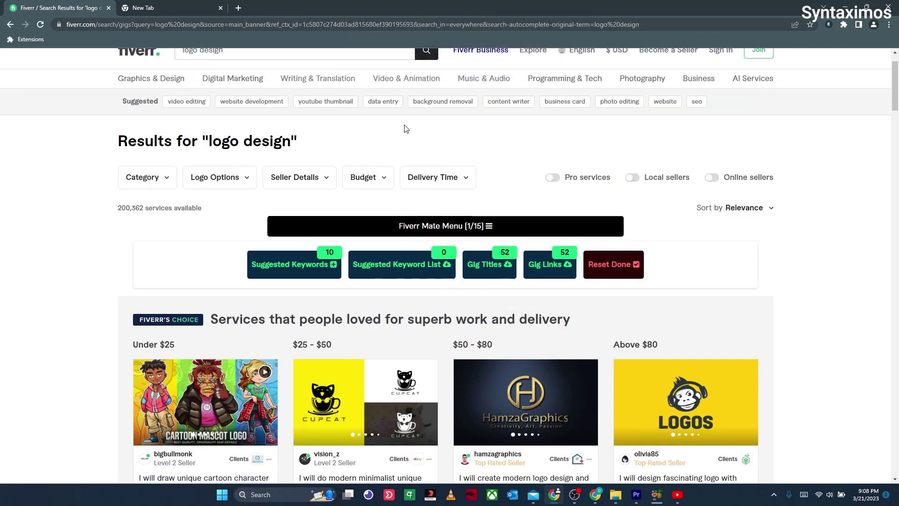
- Replace the "logo design" query and search Fiverr for "video editing"
scroll(383, 176, "up", 1)
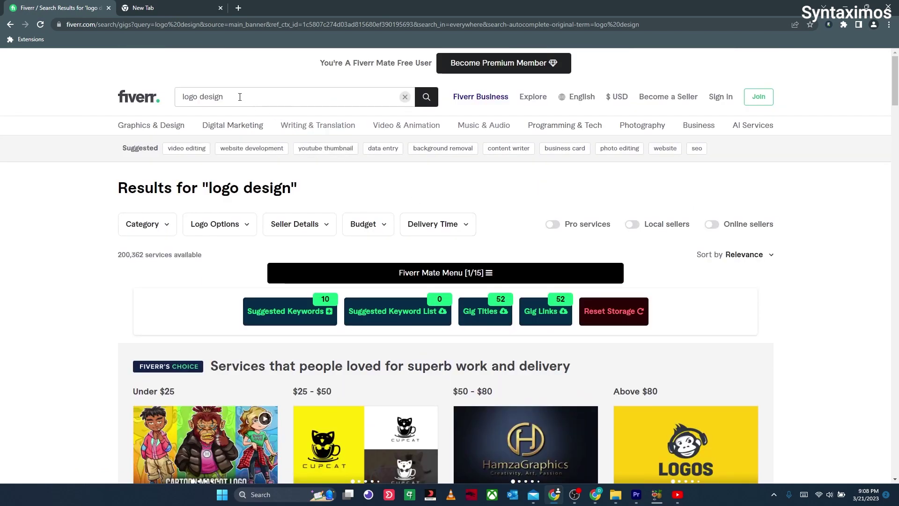
left_click(179, 95)
type("video editing")
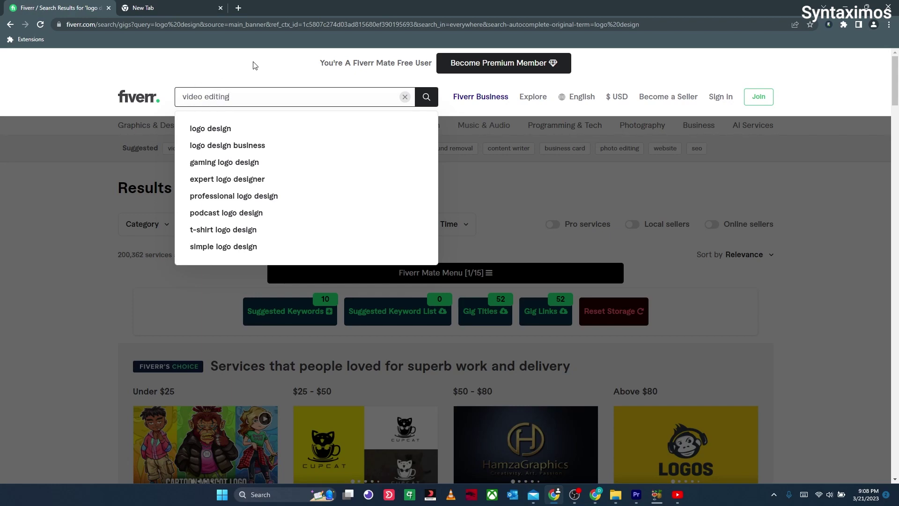
left_click(427, 97)
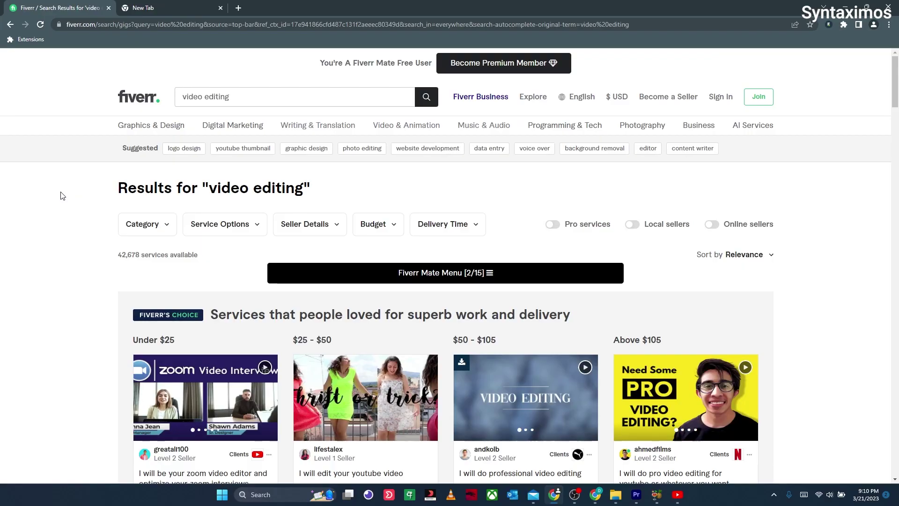
- Examine the gig counts Fiverr Mate adds to category lists such as Graphics & Design, Digital Marketing, Writing & Translation and Business
mouse_move(133, 131)
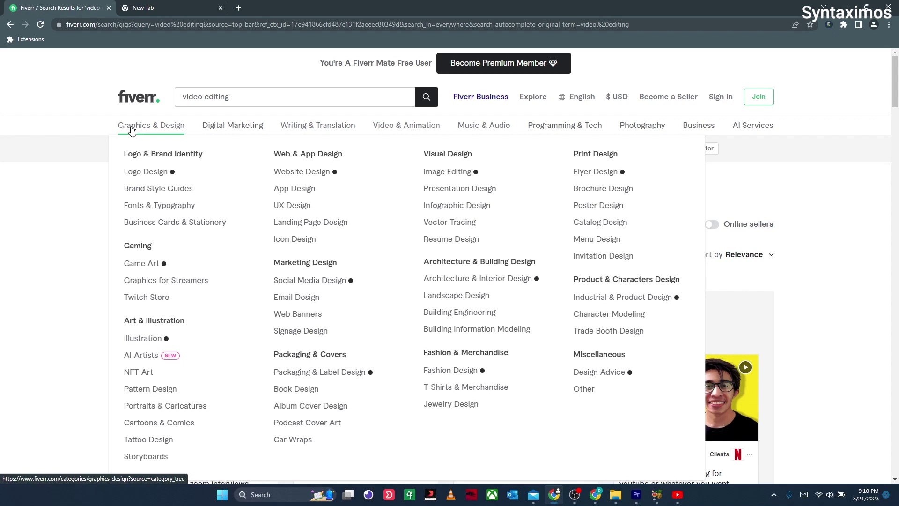
scroll(116, 156, "down", 1)
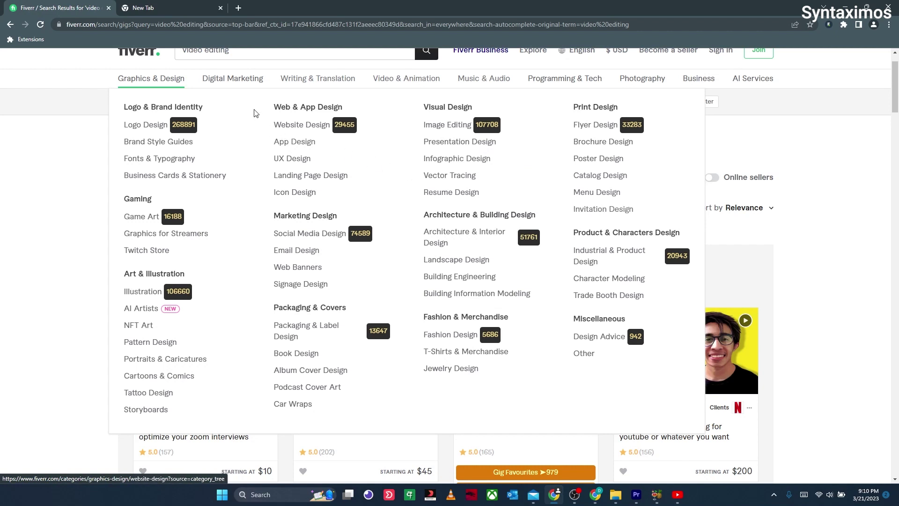
mouse_move(238, 83)
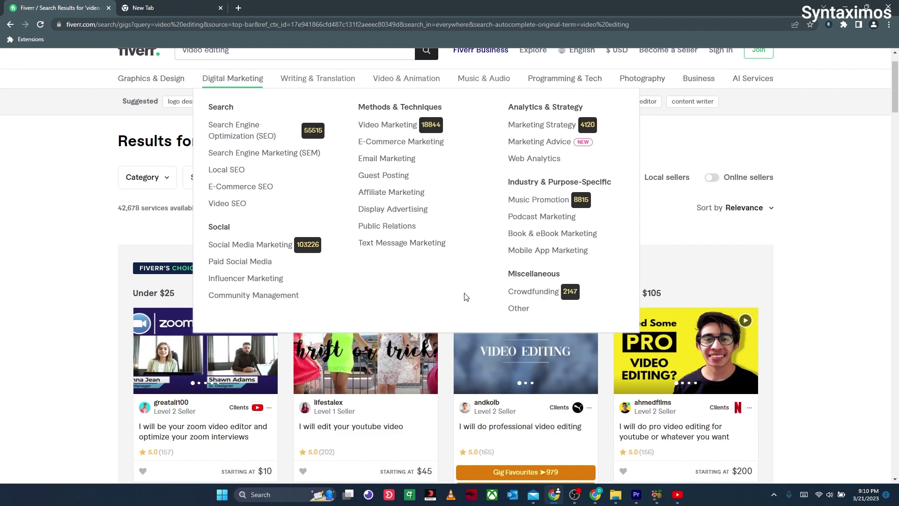
mouse_move(337, 81)
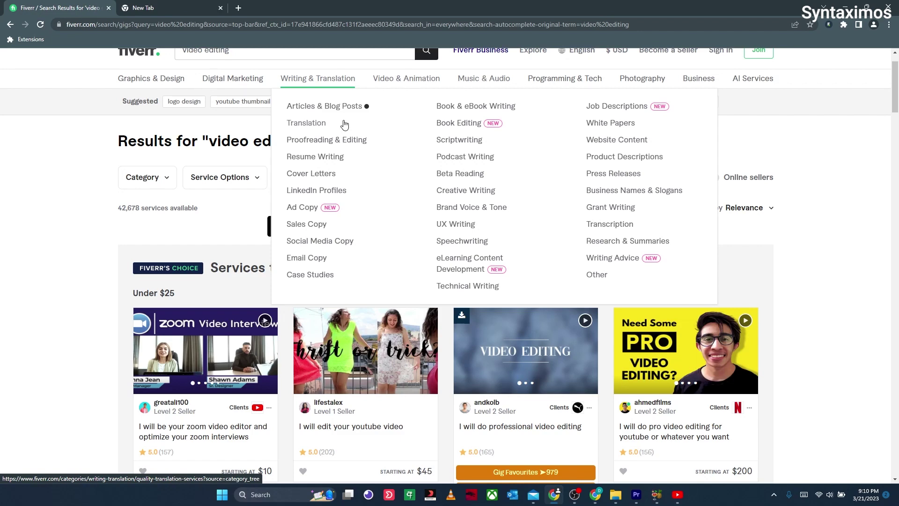
mouse_move(699, 78)
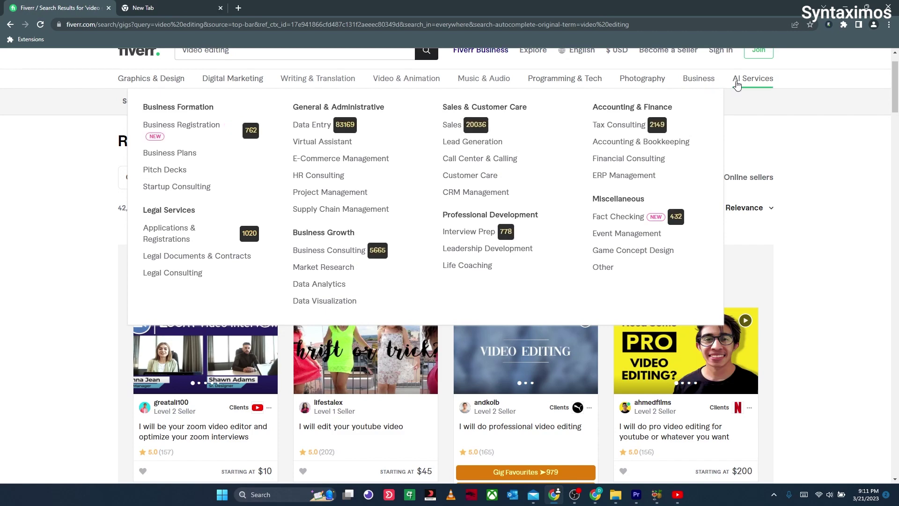
mouse_move(754, 78)
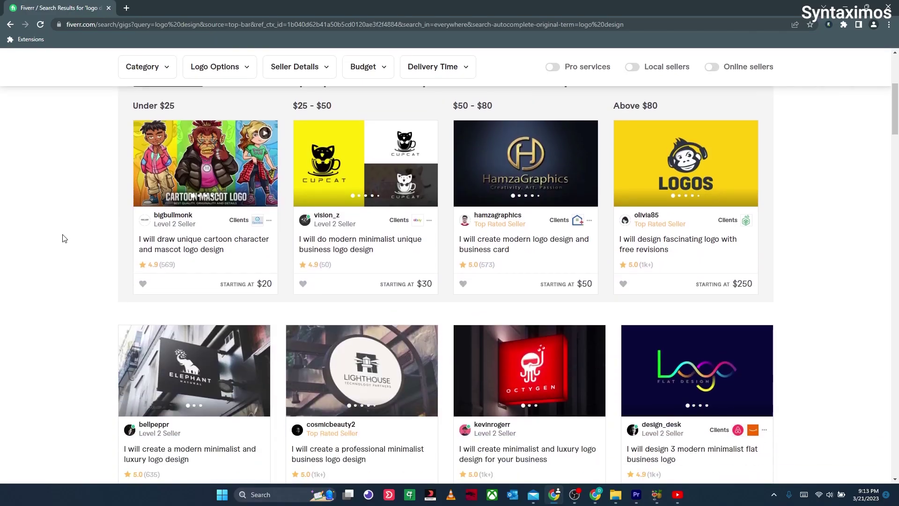
- Open the "I will draw unique cartoon character and mascot logo design" gig in a new tab
right_click(181, 246)
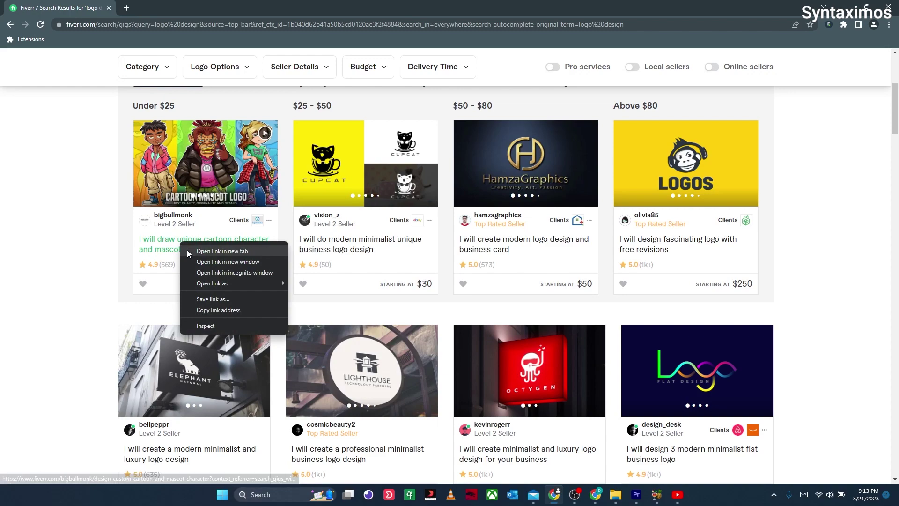
left_click(188, 249)
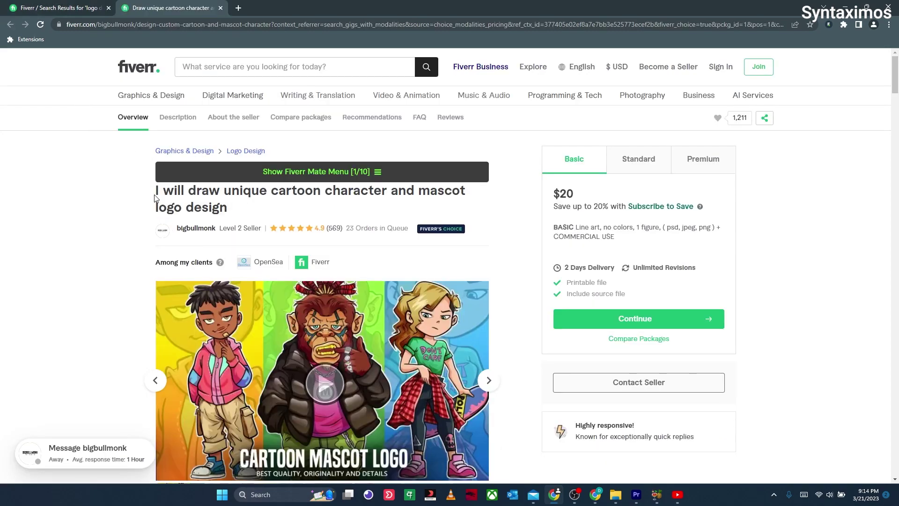
- Expand the Fiverr Mate menu above the gig title
left_click_drag(156, 198, 217, 207)
left_click(140, 217)
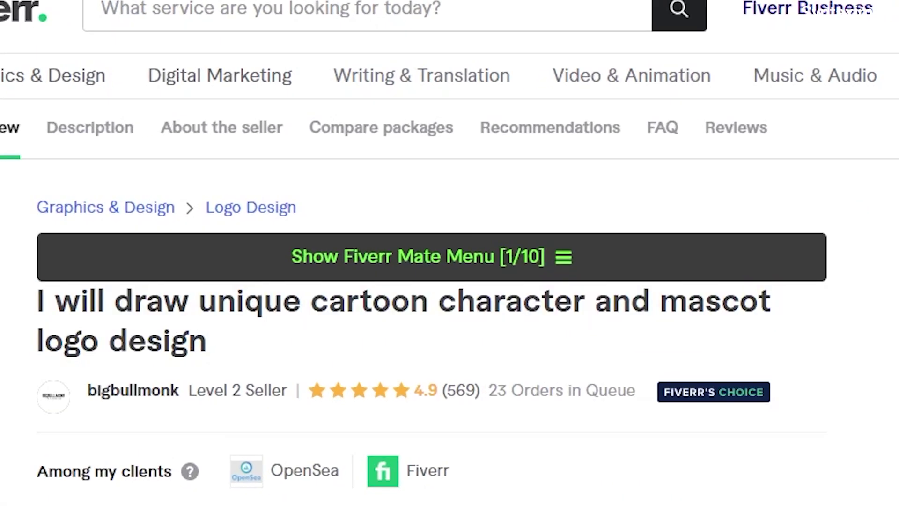
left_click(338, 260)
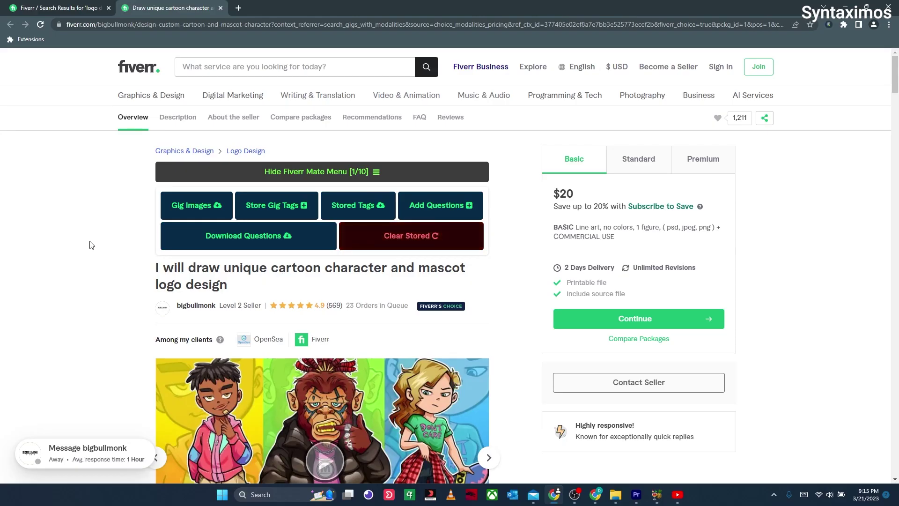
- Download all of the gig's images with Fiverr Mate and allow the site to download multiple files
scroll(68, 237, "down", 1)
scroll(69, 237, "up", 1)
scroll(69, 237, "down", 1)
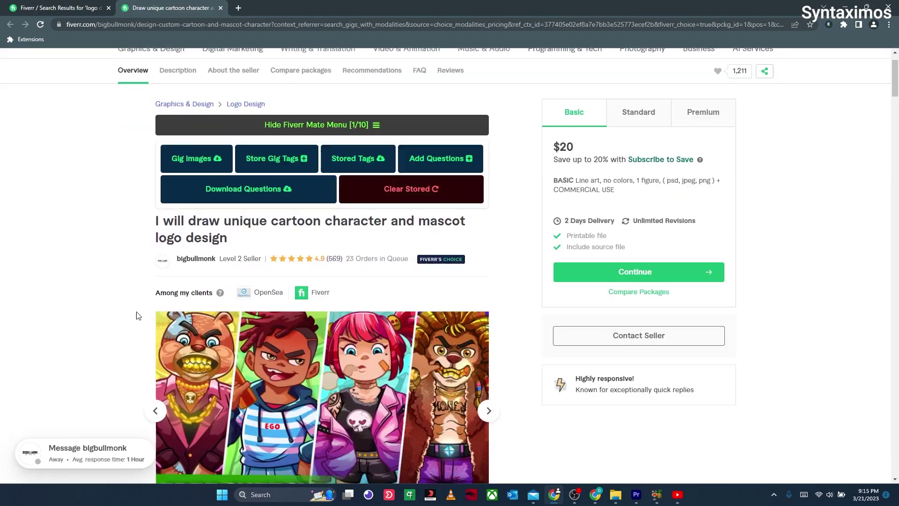
left_click(193, 162)
scroll(114, 288, "down", 3)
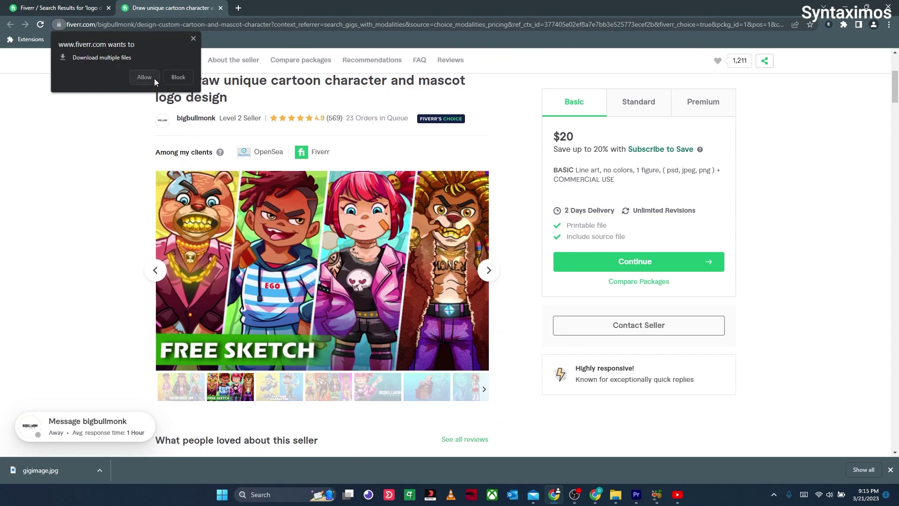
left_click(146, 78)
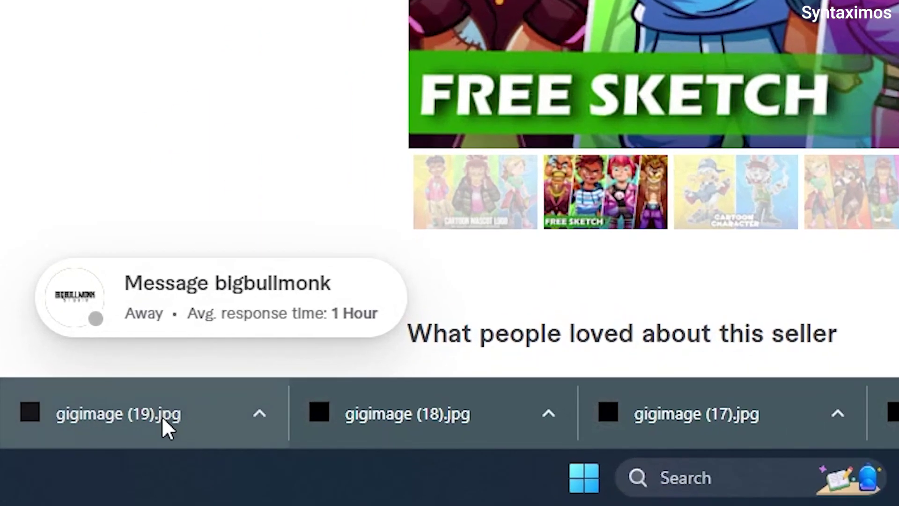
- View the downloaded images gigimage (19).jpg through gigimage (16).jpg in Photos, choosing the app just once, and close the viewers
left_click(52, 472)
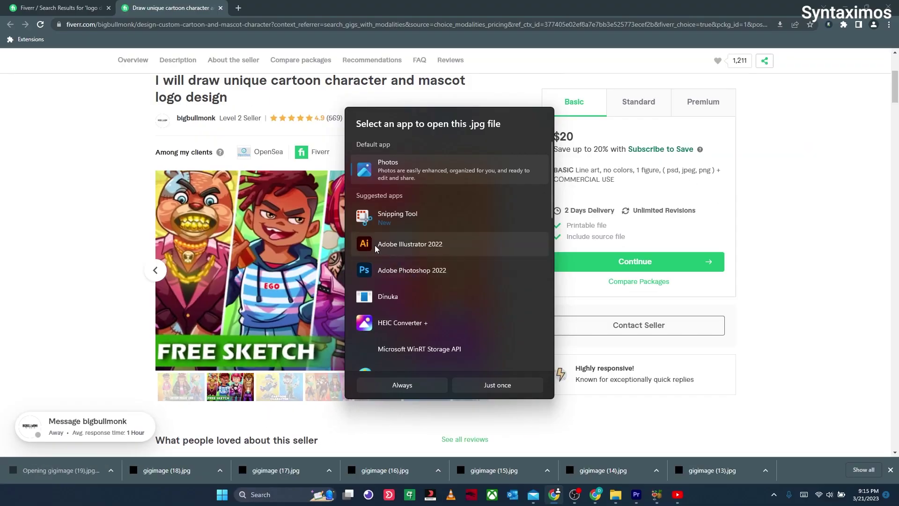
left_click(492, 387)
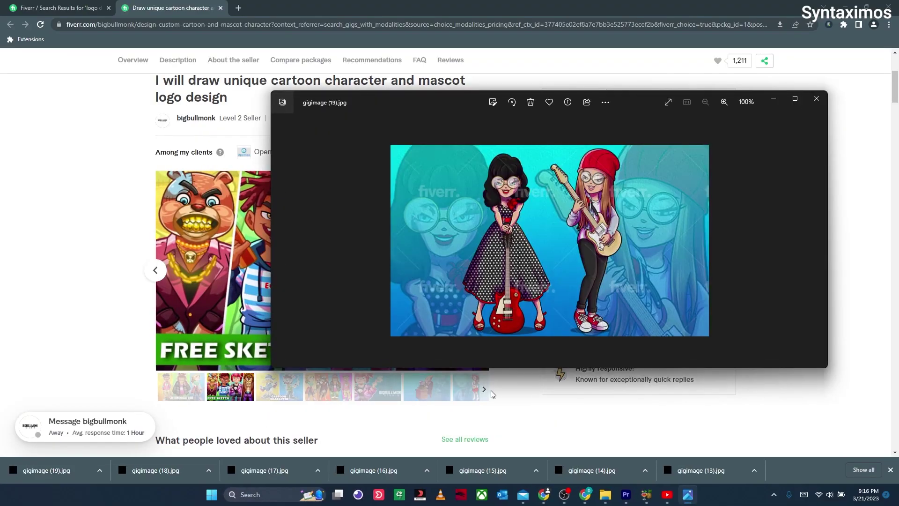
left_click(162, 471)
left_click(276, 474)
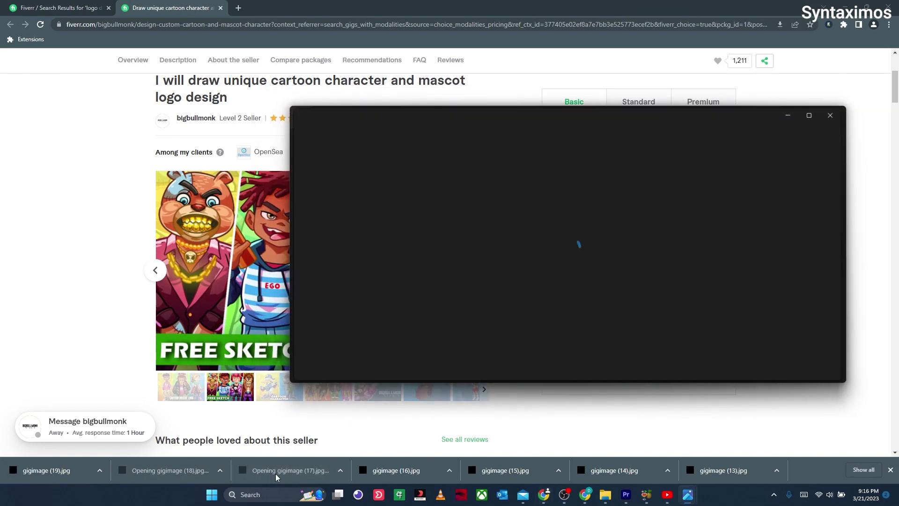
left_click(396, 470)
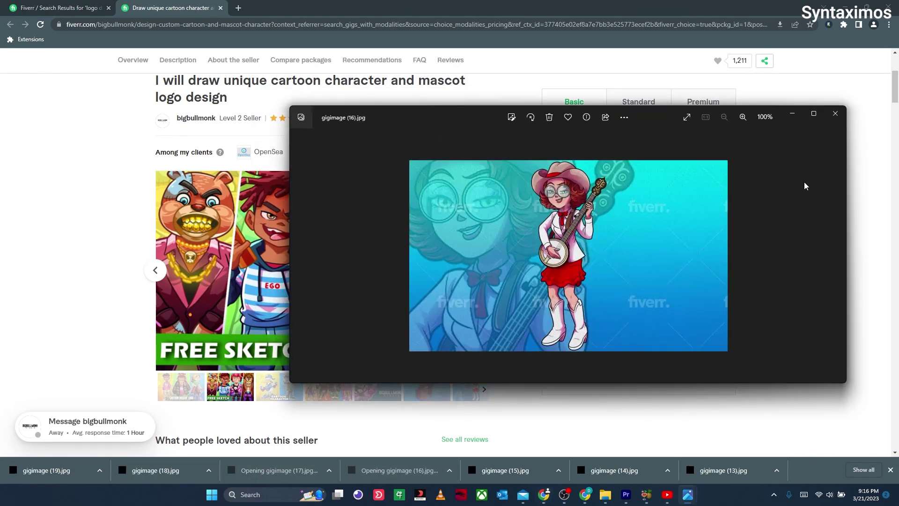
left_click(836, 114)
left_click(836, 113)
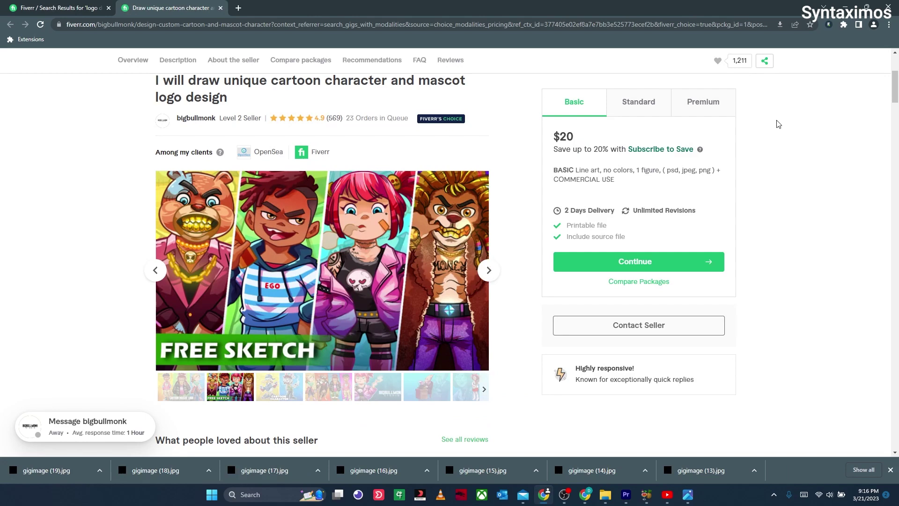
- Browse forward through the gig's image gallery to compare it with the downloaded pictures
left_click(487, 271)
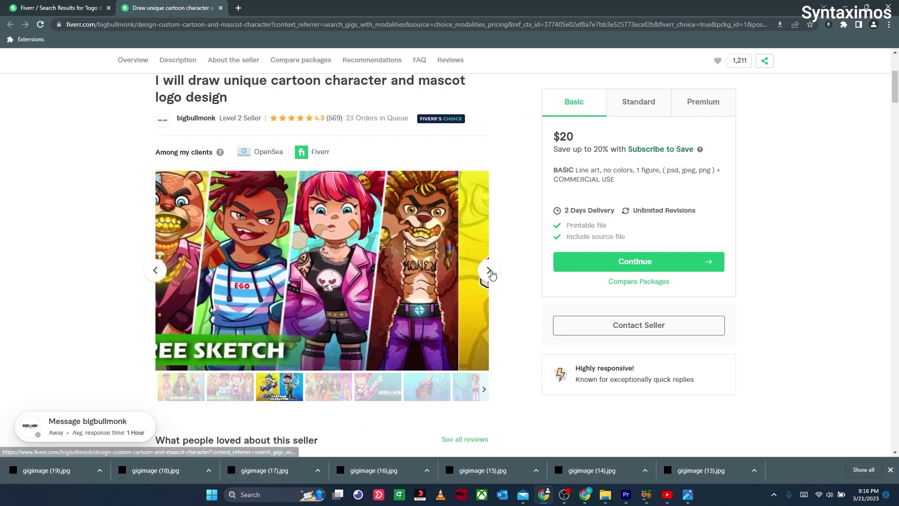
left_click(489, 271)
left_click(490, 271)
left_click(491, 274)
left_click(490, 272)
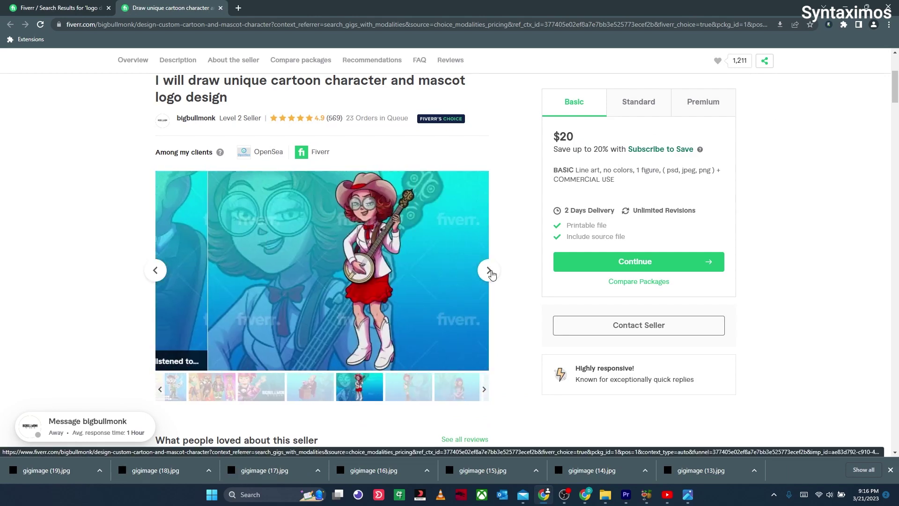
left_click(488, 270)
- Store the gig's tags with Fiverr Mate, download the stored tags and open gigtags.csv in Excel
scroll(99, 305, "up", 5)
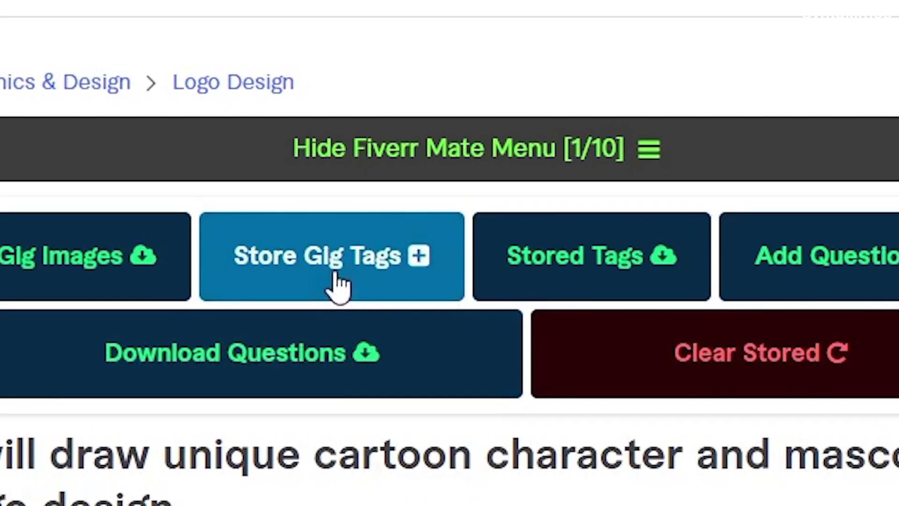
left_click(331, 281)
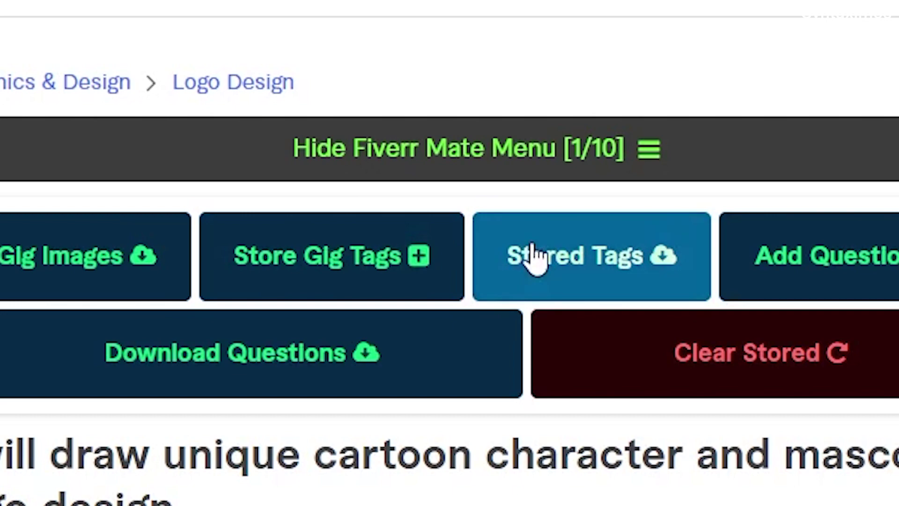
left_click(555, 270)
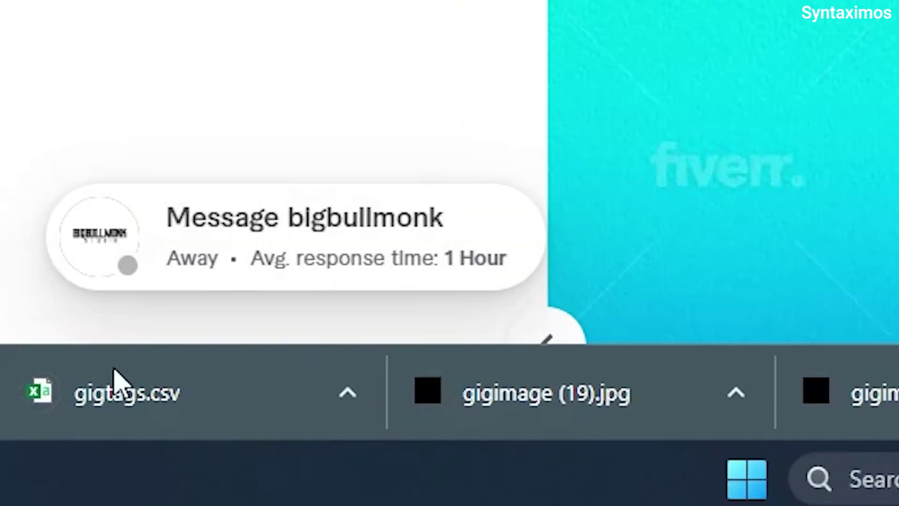
left_click(120, 391)
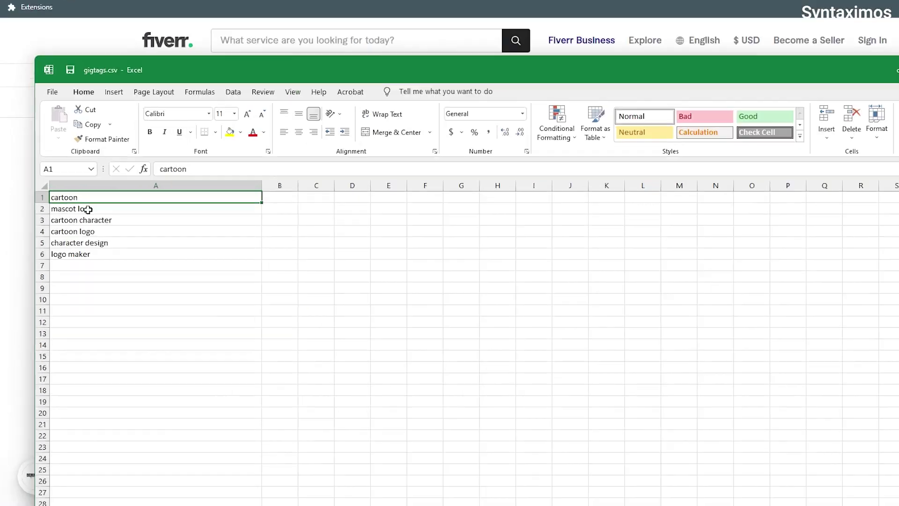
- Look through the exported gig tags in column A of gigtags.csv and close the workbook
left_click(73, 206)
left_click(72, 215)
left_click(72, 224)
left_click(238, 333)
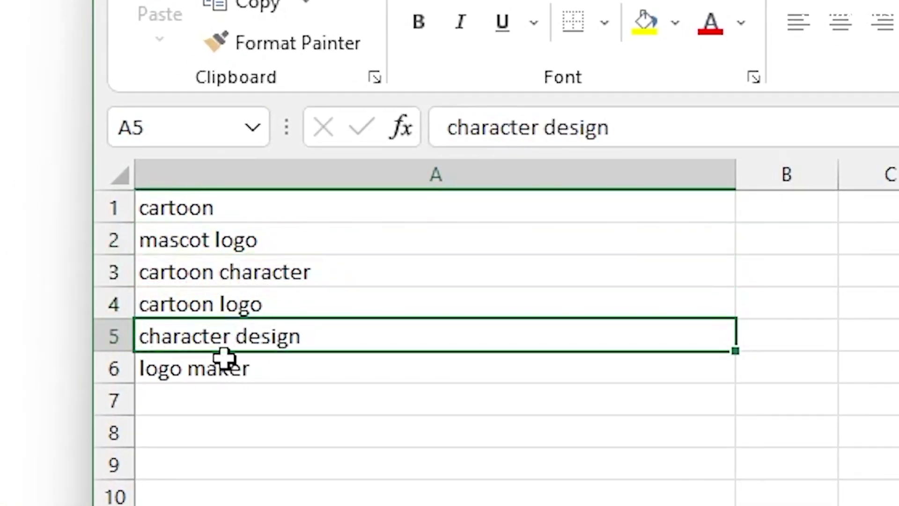
left_click(219, 369)
left_click_drag(365, 204, 356, 336)
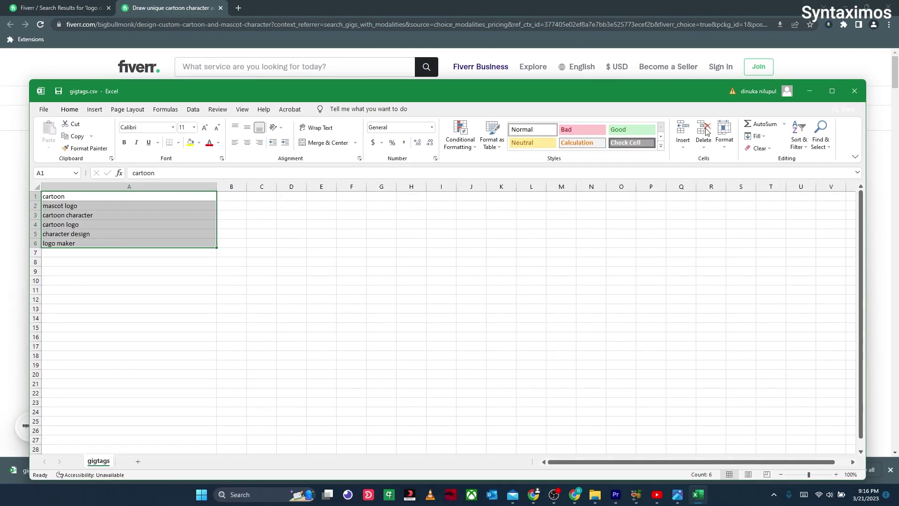
left_click(854, 91)
- Examine the questions in the gig's FAQ section and return to the Fiverr Mate menu
left_click(435, 258)
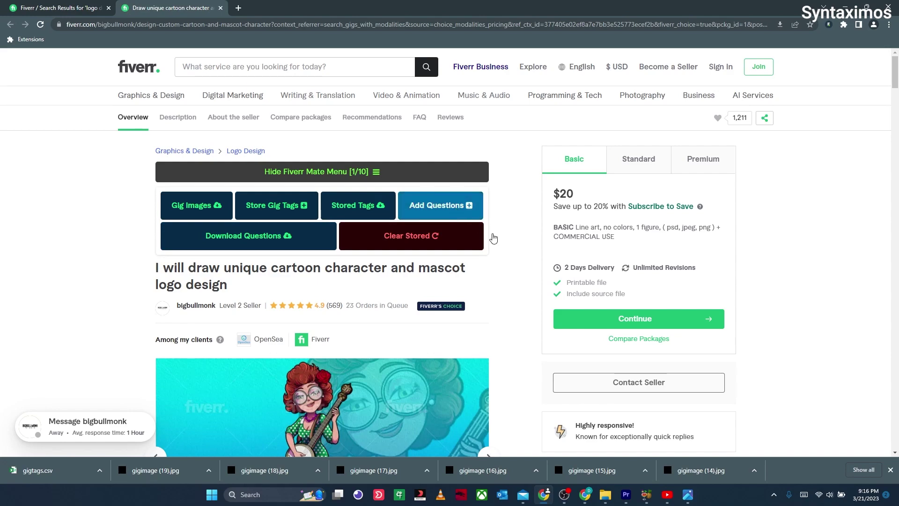
scroll(530, 326, "down", 10)
scroll(529, 327, "down", 20)
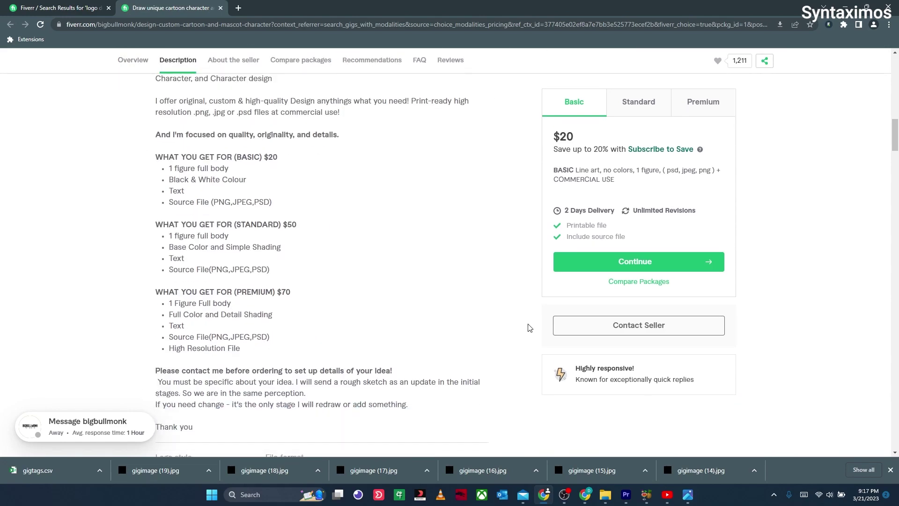
scroll(529, 326, "down", 20)
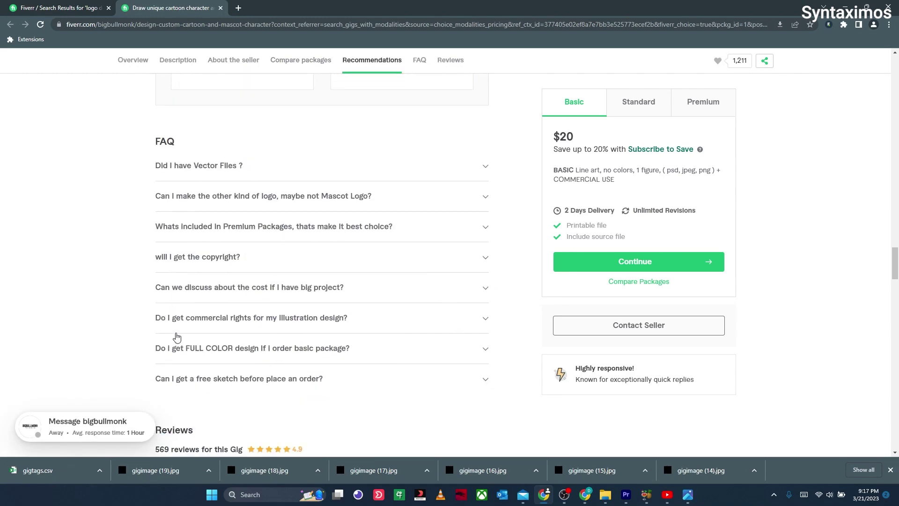
scroll(510, 310, "up", 15)
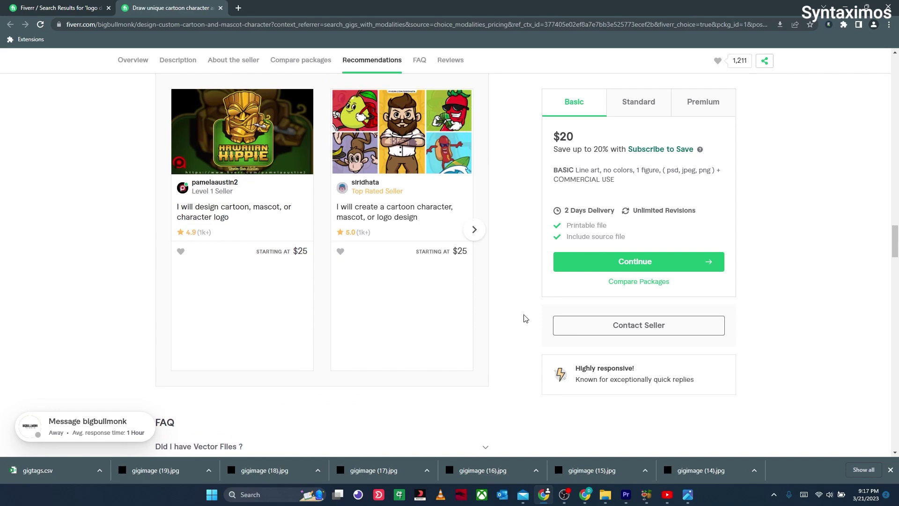
scroll(526, 319, "up", 10)
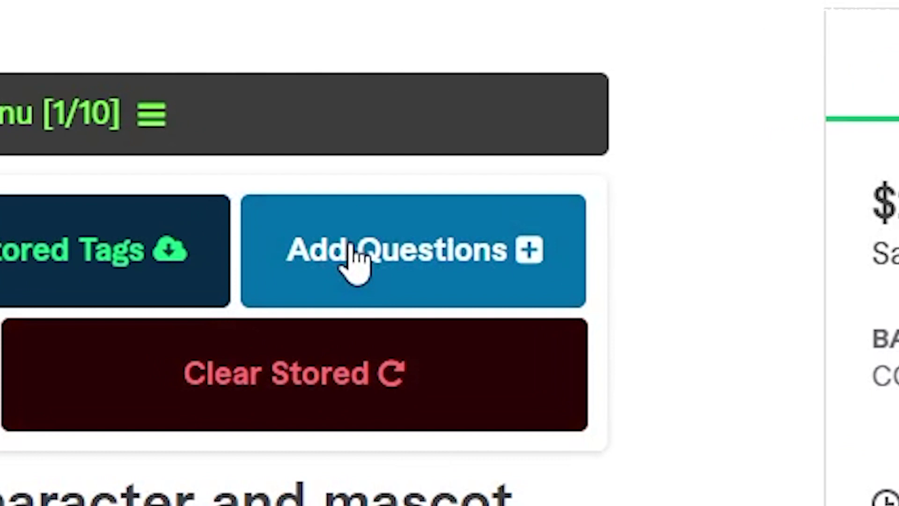
- Add the gig's FAQ questions to Fiverr Mate, download them and open questions (1).csv in Excel
left_click(430, 206)
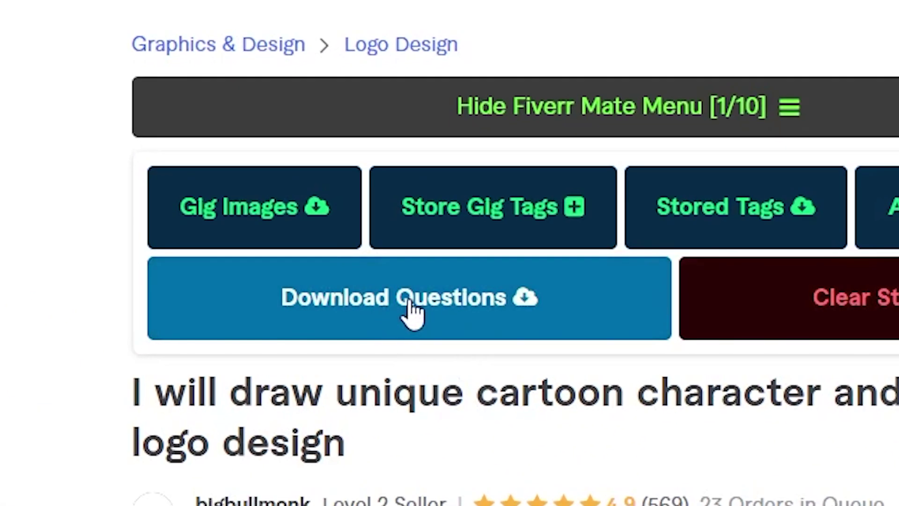
left_click(337, 259)
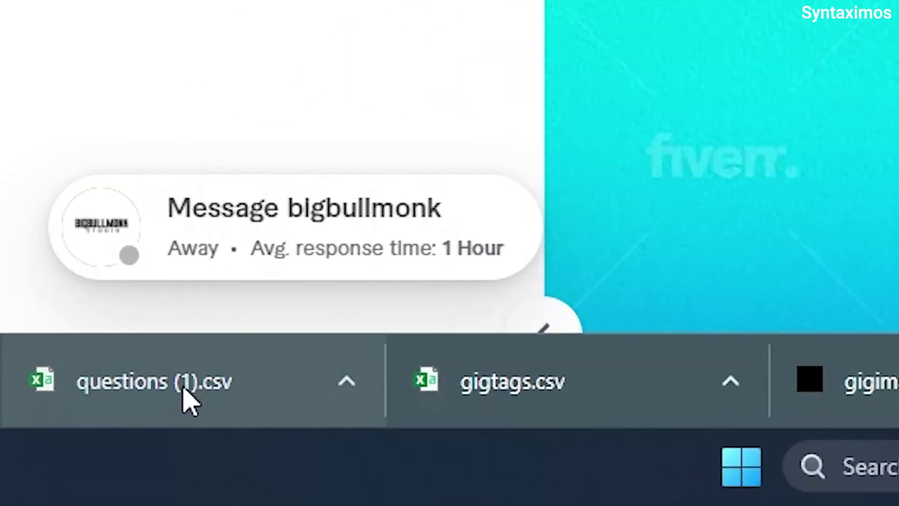
left_click(100, 423)
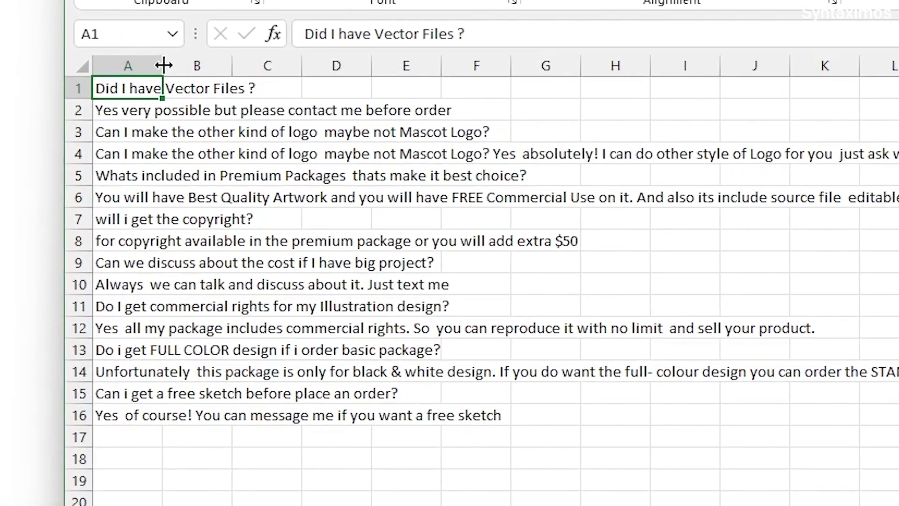
- Widen column A and read through the exported questions and answers in rows 1 to 16
left_click_drag(164, 65, 633, 70)
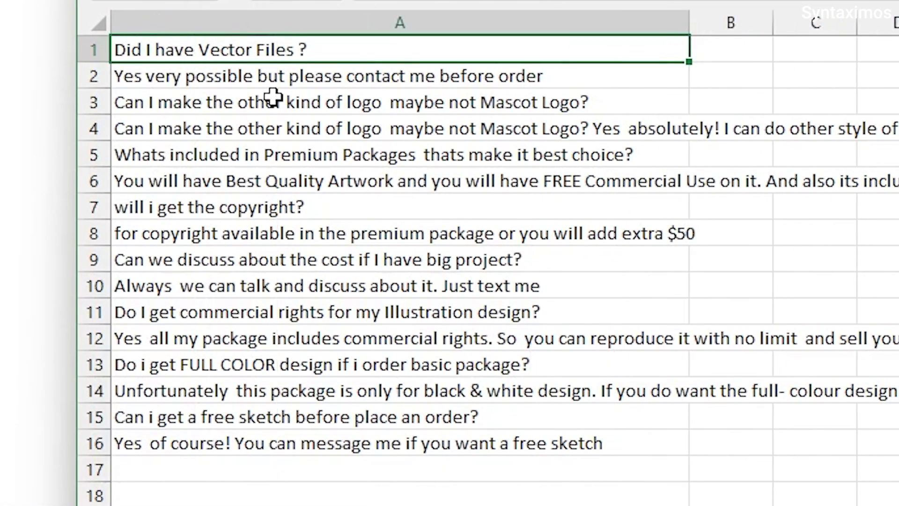
left_click(232, 74)
left_click(240, 50)
left_click(244, 77)
left_click(238, 149)
left_click(234, 211)
left_click(225, 286)
left_click(217, 363)
left_click(202, 418)
left_click(199, 445)
left_click_drag(257, 54, 318, 468)
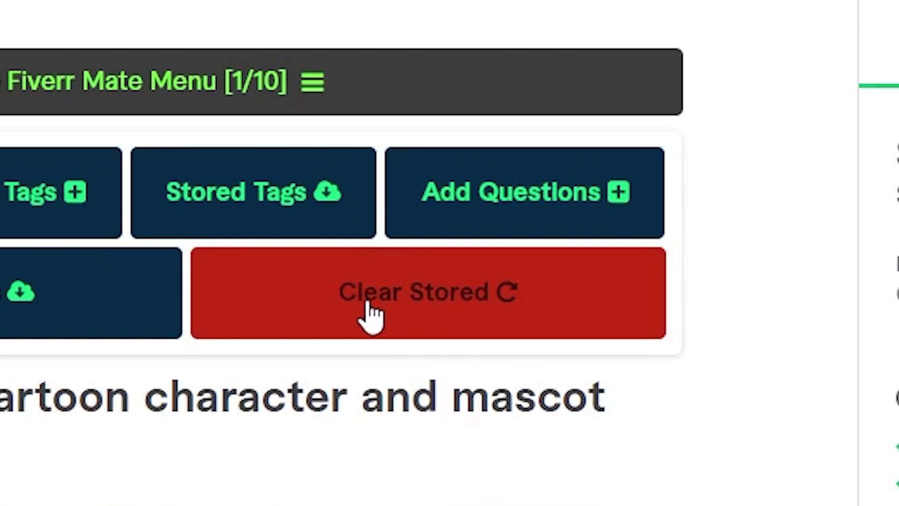
- Clear the data stored by Fiverr Mate on the gig page and confirm the cleanup
left_click(425, 311)
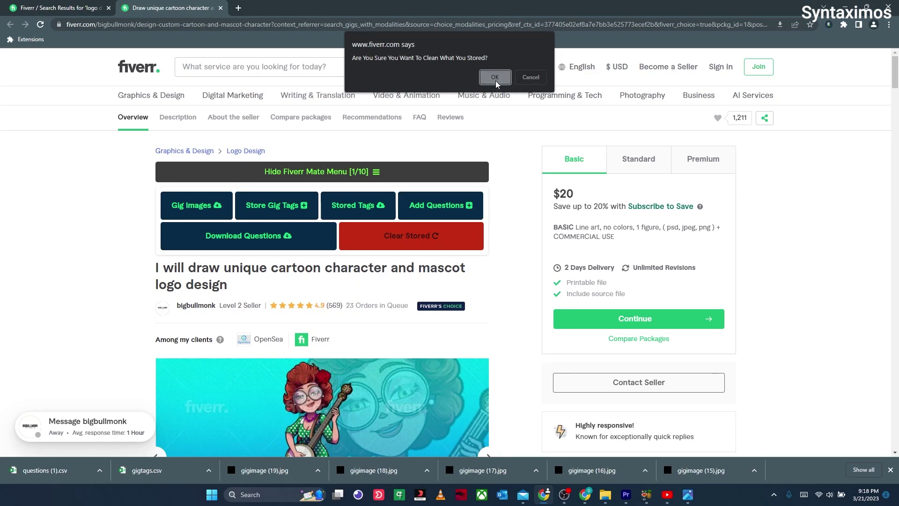
left_click(496, 78)
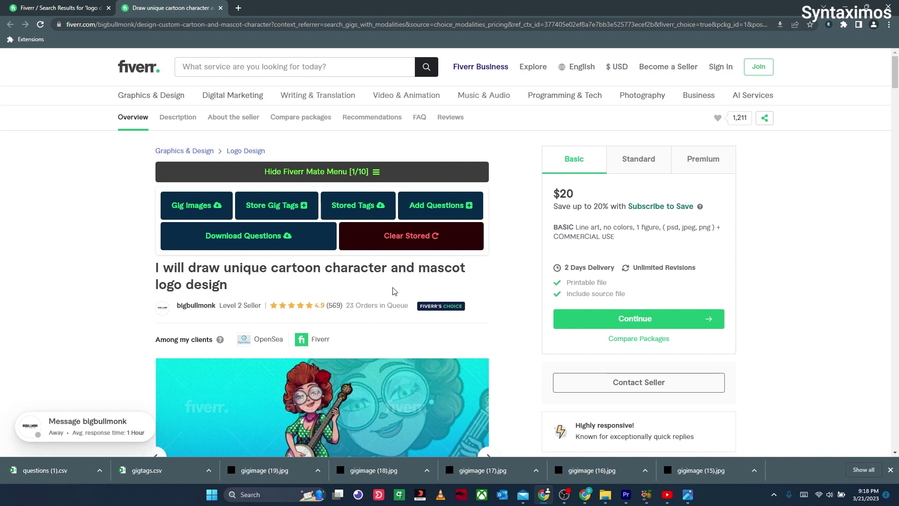
left_click(359, 207)
left_click(248, 249)
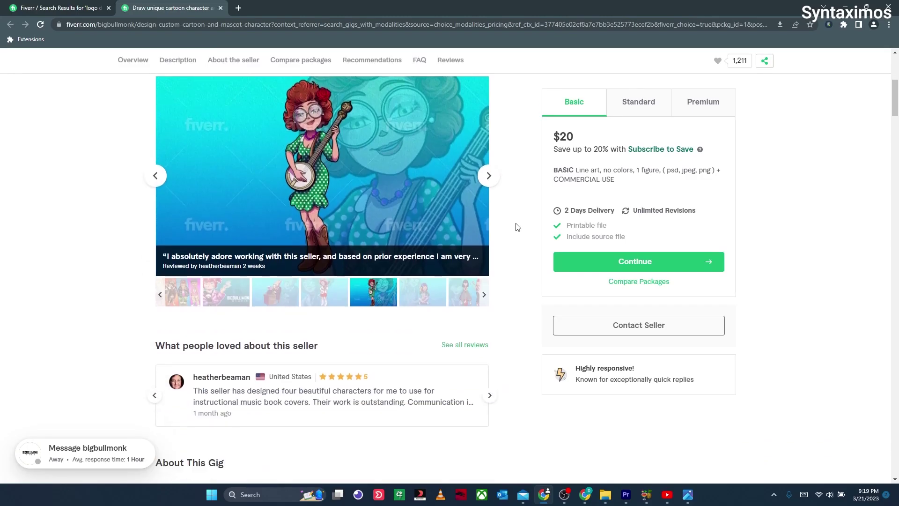
- Download the gig's description from the About This Gig section and open gig description (1).txt
scroll(517, 226, "down", 7)
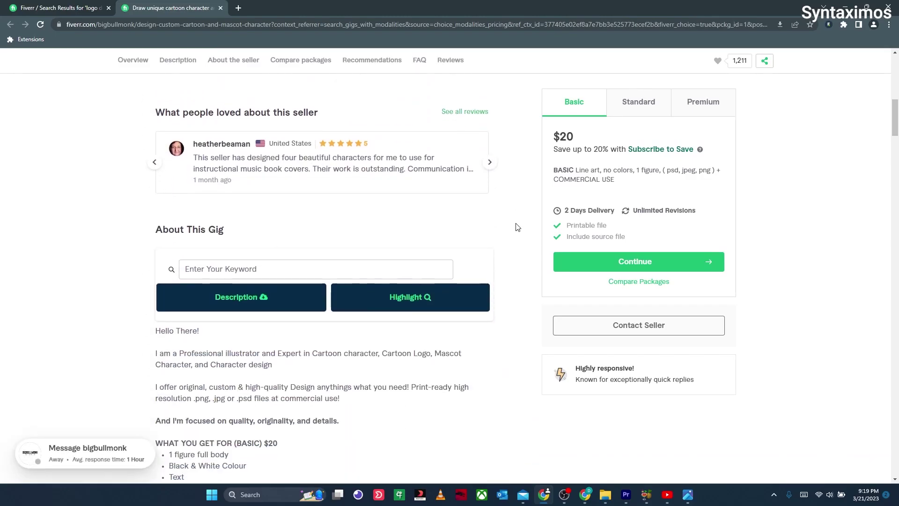
scroll(520, 227, "down", 1)
left_click(187, 129)
left_click(245, 156)
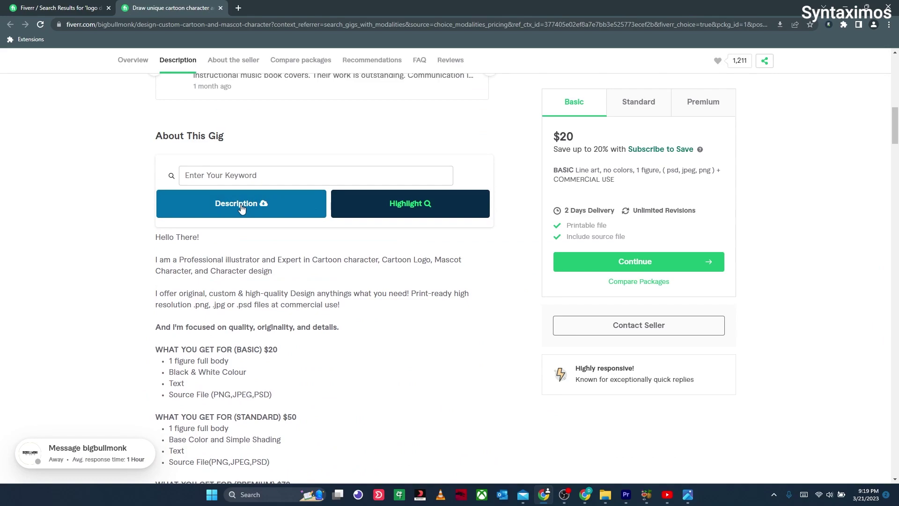
left_click(242, 208)
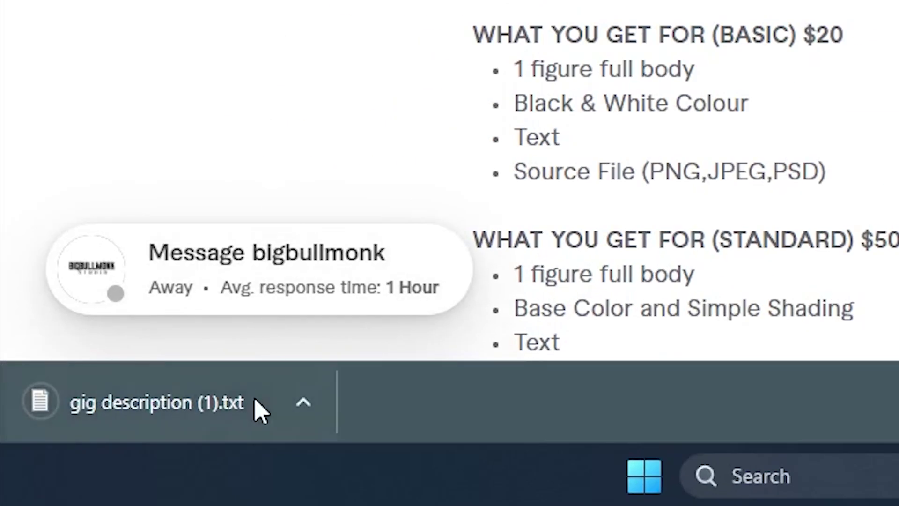
left_click(256, 414)
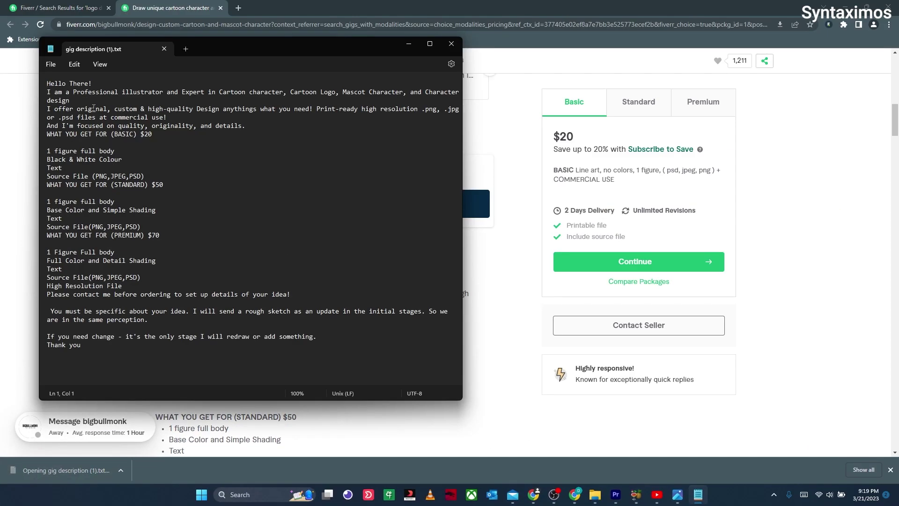
- Compare the full text of gig description (1).txt with the About This Gig section, and close the file
left_click_drag(47, 83, 106, 349)
left_click_drag(238, 44, 591, 81)
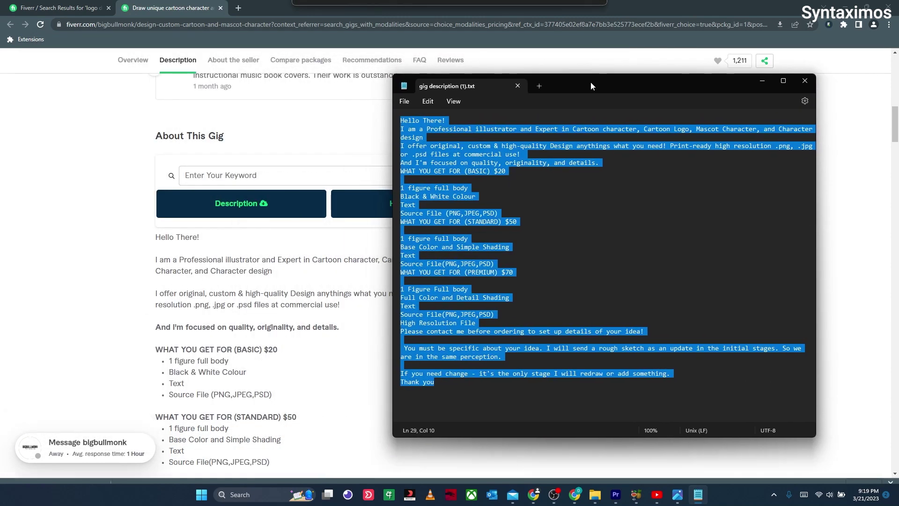
scroll(130, 244, "down", 3)
scroll(130, 244, "down", 2)
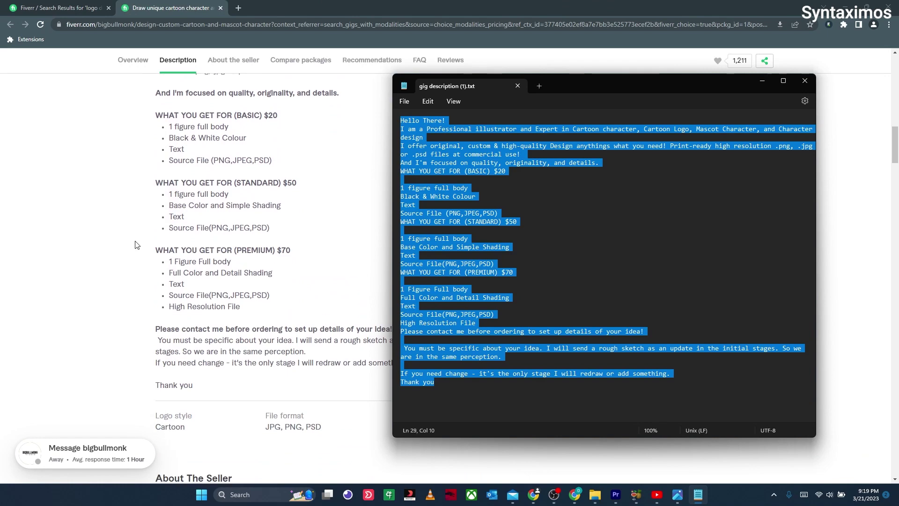
left_click(467, 388)
left_click_drag(440, 385, 402, 121)
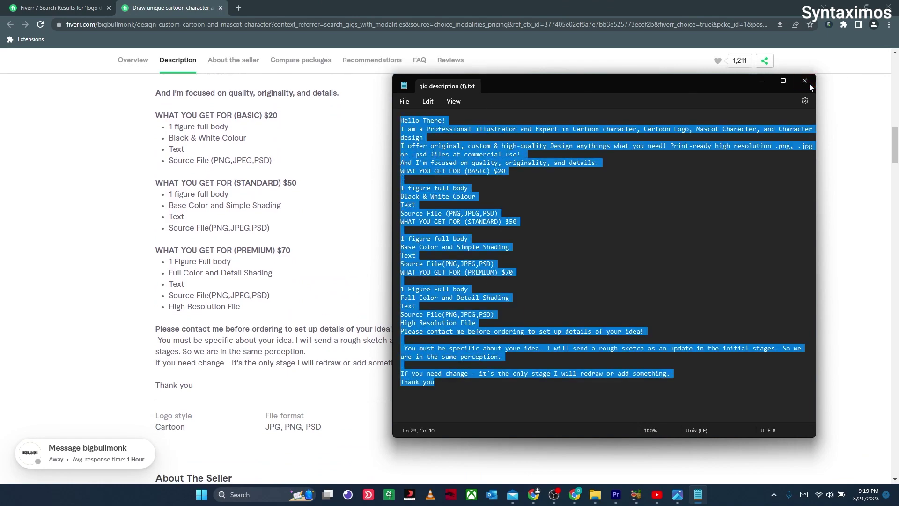
left_click(805, 81)
- Highlight the keyword "color" in the gig description and look over its occurrences in the package lists
scroll(406, 264, "up", 4)
scroll(362, 201, "up", 1)
scroll(234, 178, "down", 1)
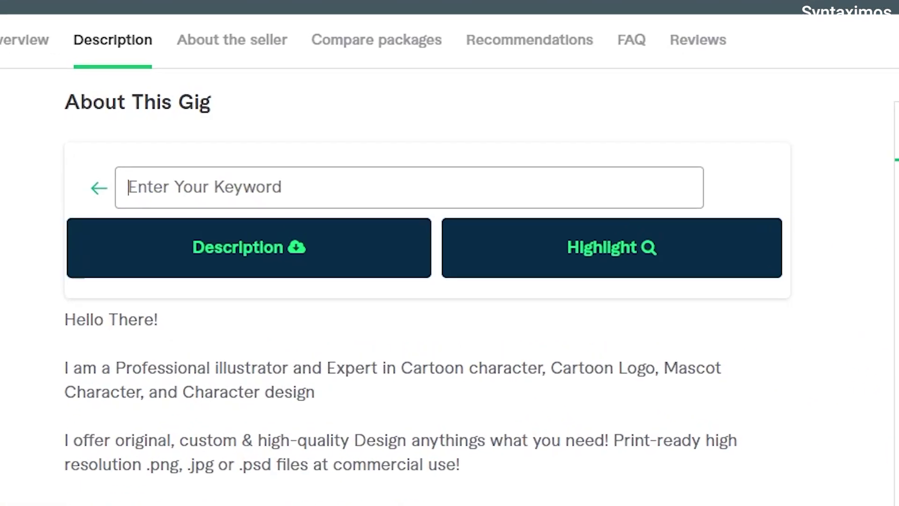
type("color")
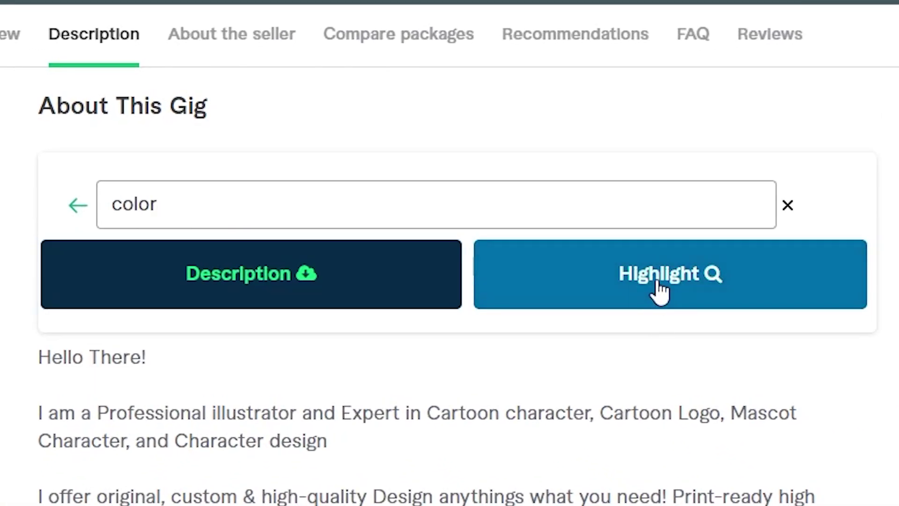
left_click(661, 283)
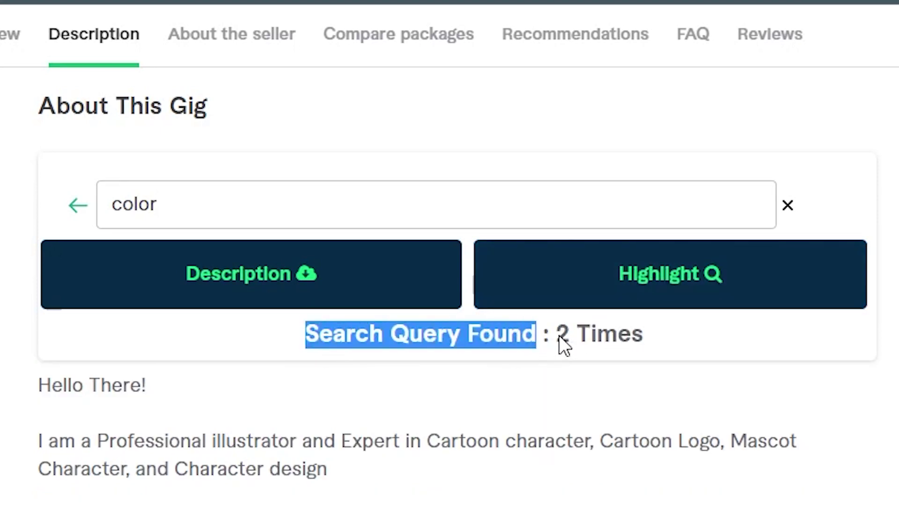
left_click_drag(557, 336, 623, 339)
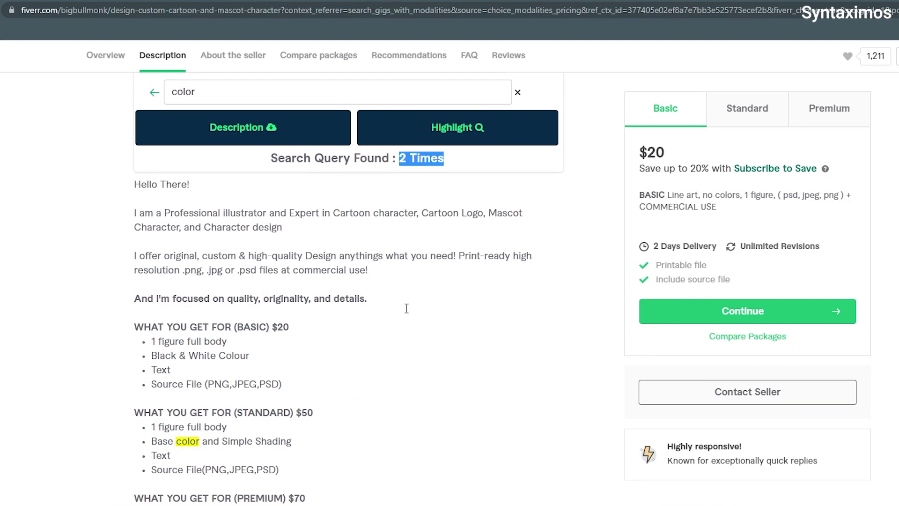
scroll(231, 271, "down", 3)
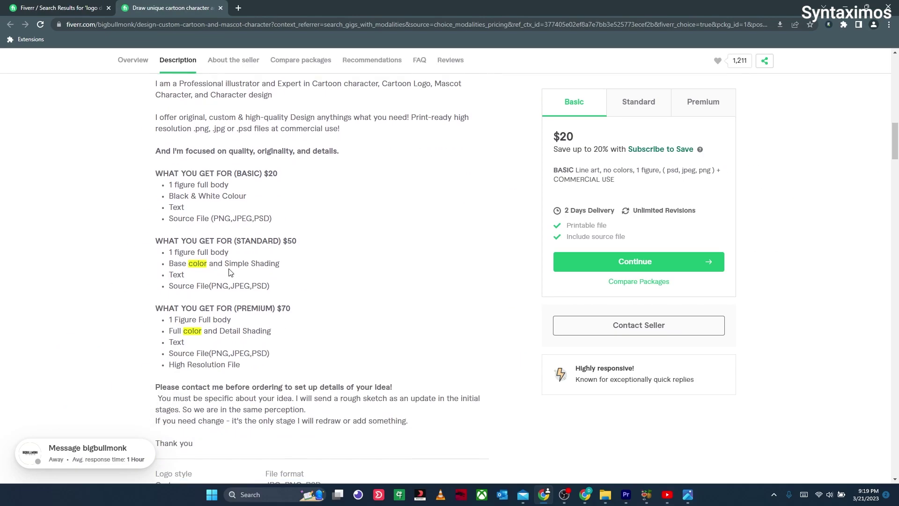
scroll(296, 338, "up", 4)
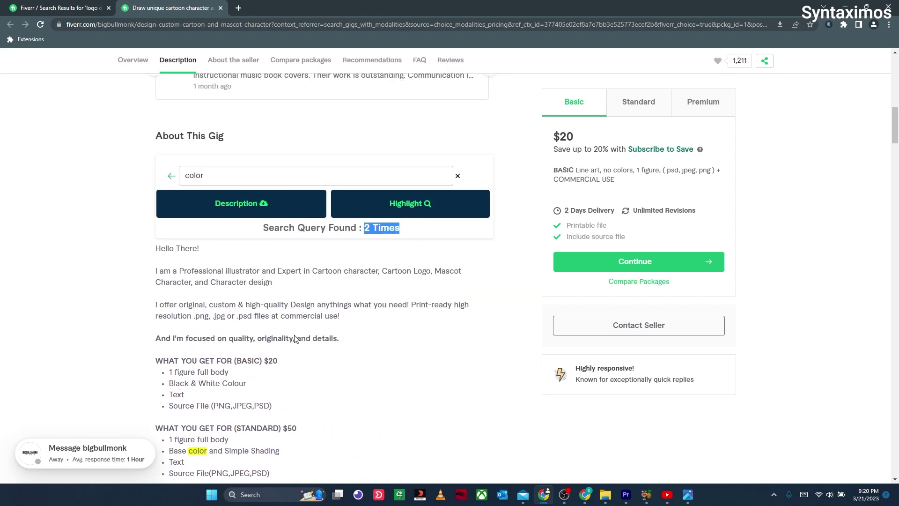
- Replace the keyword with "character" and highlight it in the gig description
mouse_move(158, 283)
left_mouse_down()
mouse_move(193, 282)
mouse_move(156, 282)
left_mouse_up()
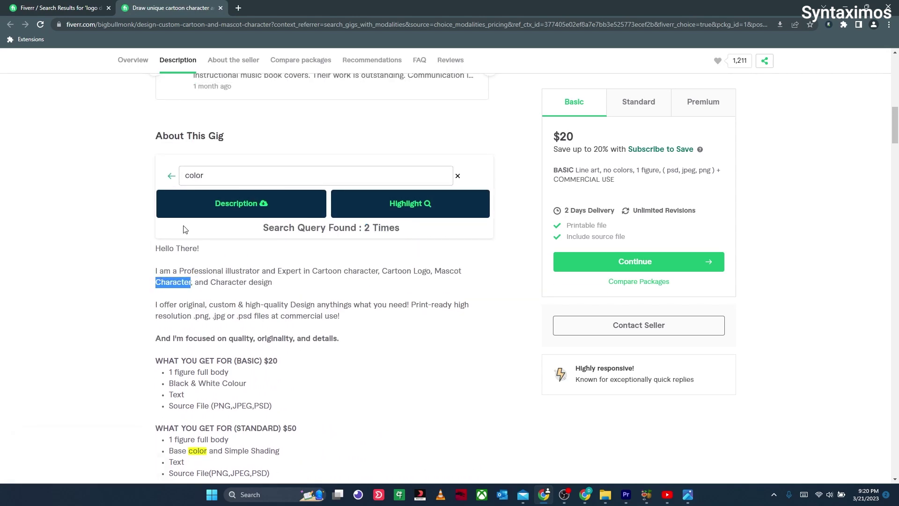
left_click_drag(220, 174, 180, 177)
type("character")
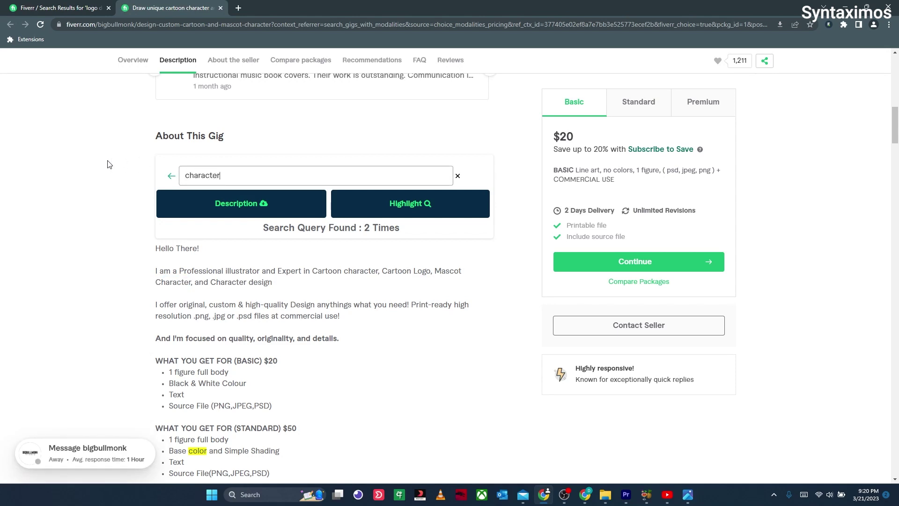
left_click(390, 205)
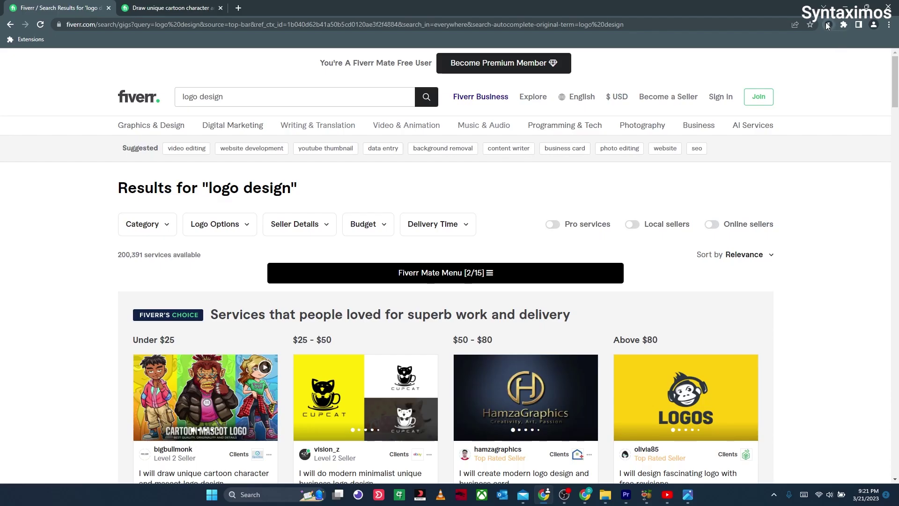
- Show the Fiverr Mate extension popup on the logo design results page, review the free user's remaining quota and close it
left_click(828, 25)
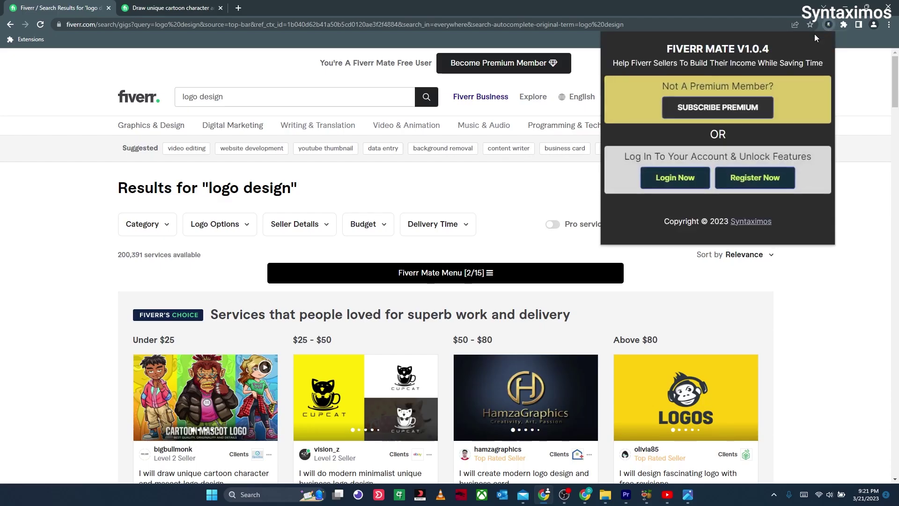
left_click_drag(626, 93, 708, 87)
left_click(686, 133)
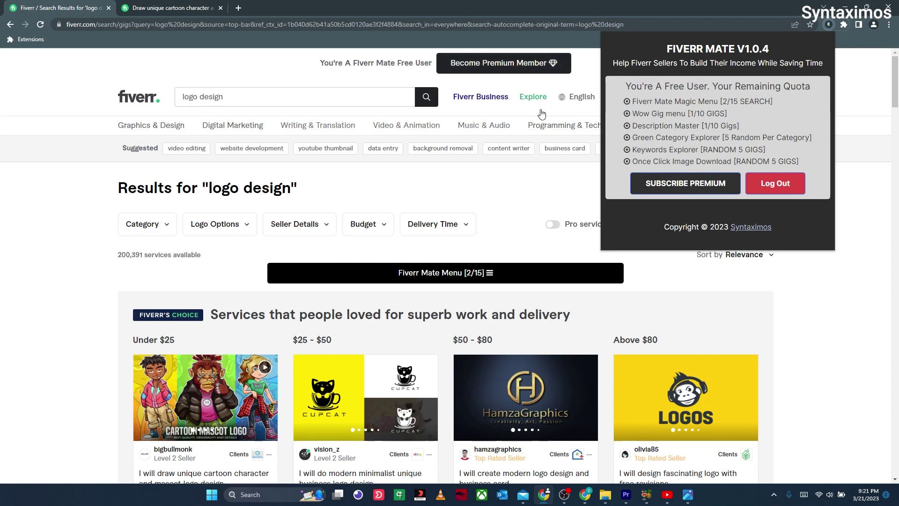
left_click(550, 196)
- Open Fiverr Mate's premium subscription page and compare the Free, Monthly and Lifetime plans
left_click(507, 68)
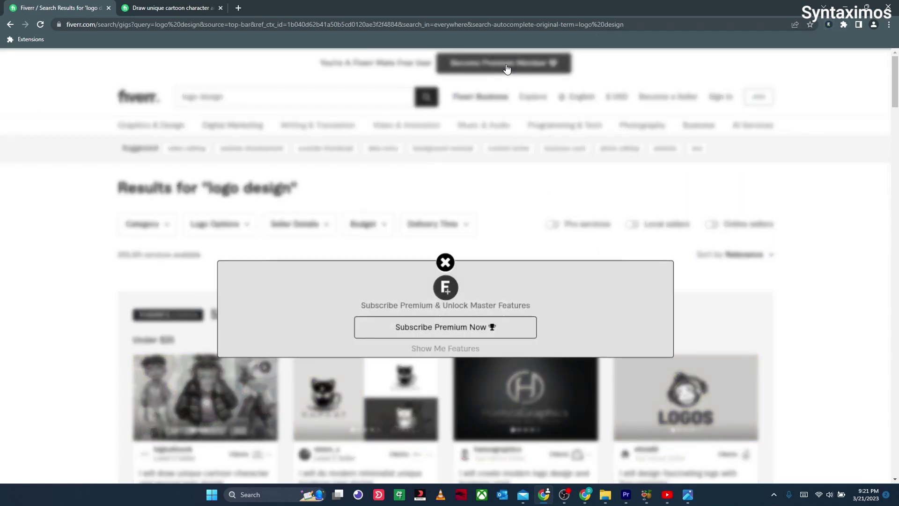
left_click(434, 329)
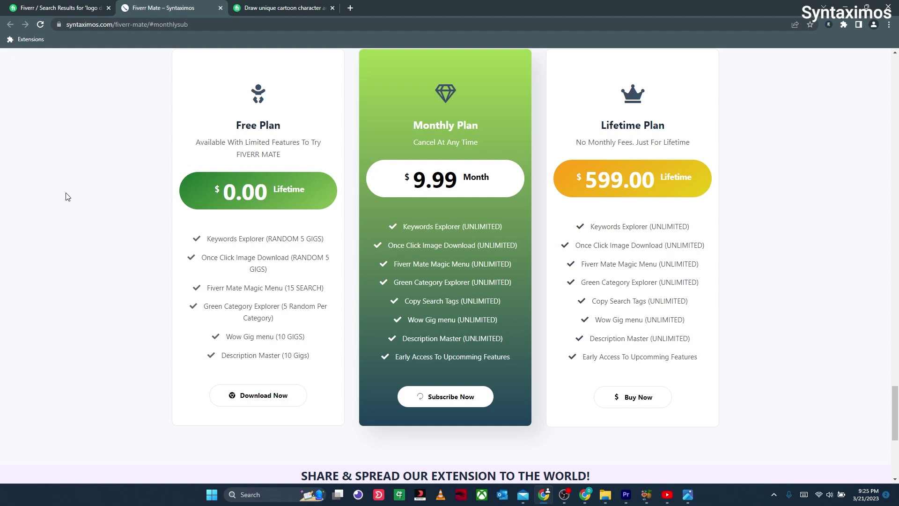
scroll(791, 345, "down", 5)
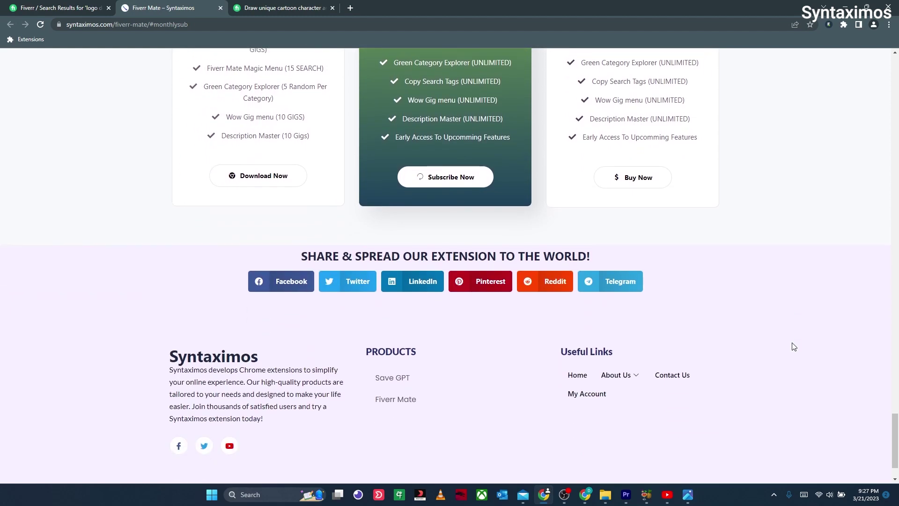
scroll(794, 347, "down", 1)
scroll(794, 346, "up", 5)
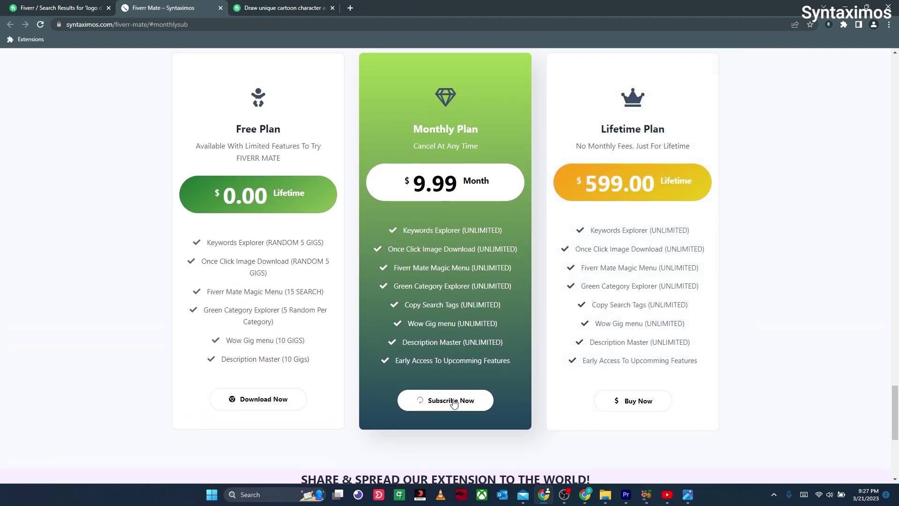
scroll(463, 401, "up", 1)
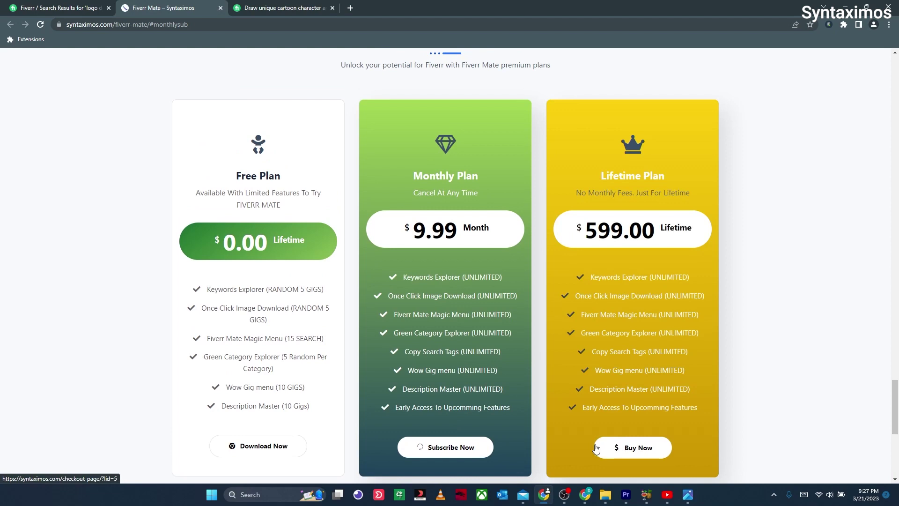
- Open the Monthly Plan checkout, choose to add a new card and empty the name field on the card form
left_click(437, 447)
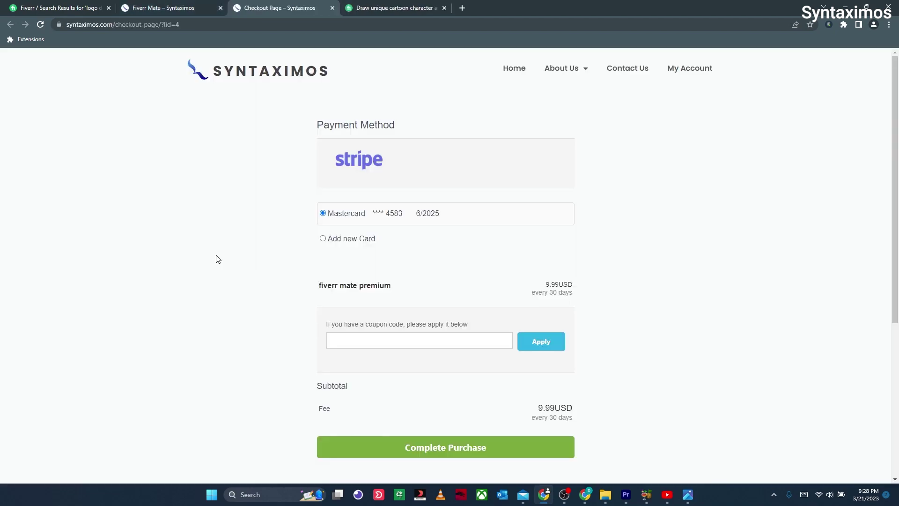
left_click(322, 239)
double_click(347, 274)
left_click_drag(347, 274, 311, 279)
key("BackSpace")
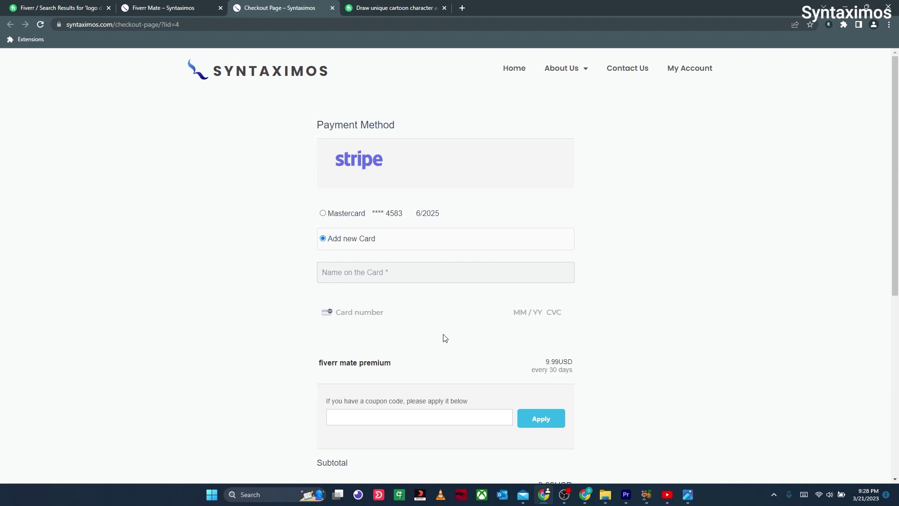
scroll(448, 338, "down", 3)
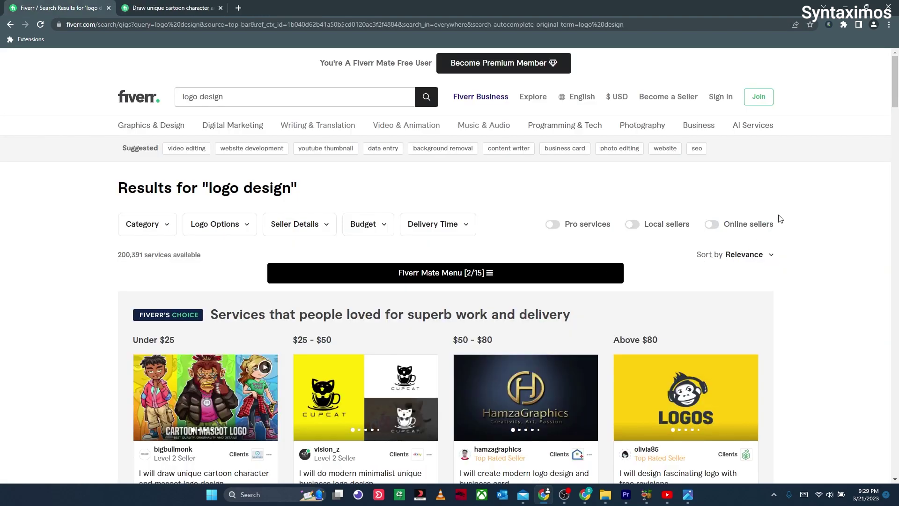
- Review the premium feature list in the Fiverr Mate extension popup and reload the logo design results page
left_click(828, 23)
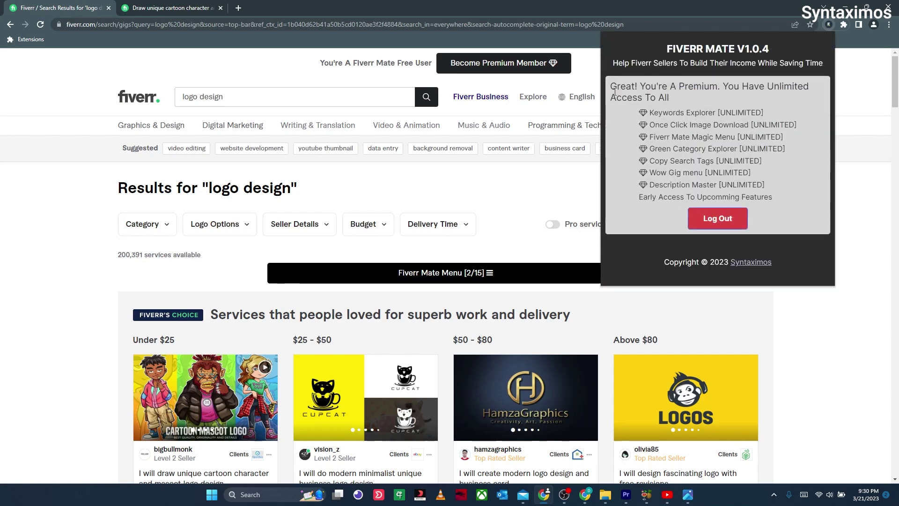
left_click_drag(612, 87, 673, 170)
left_click(660, 202)
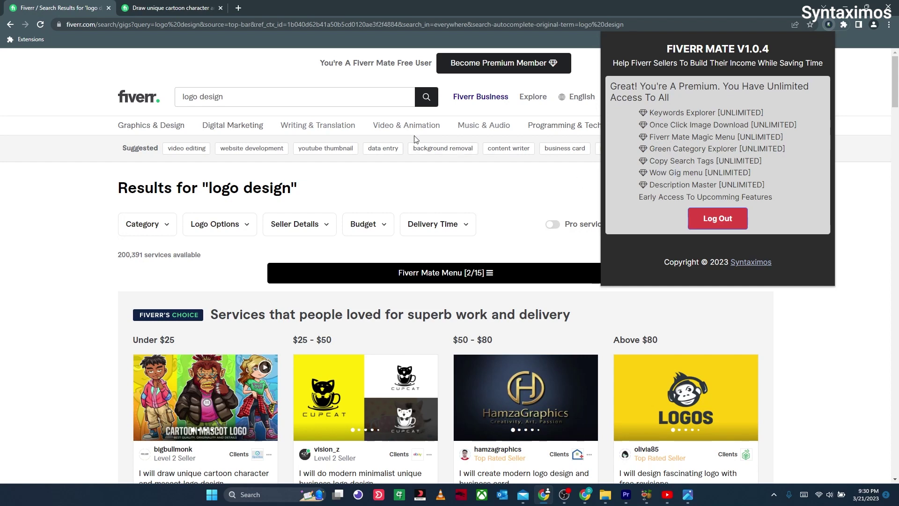
left_click(41, 25)
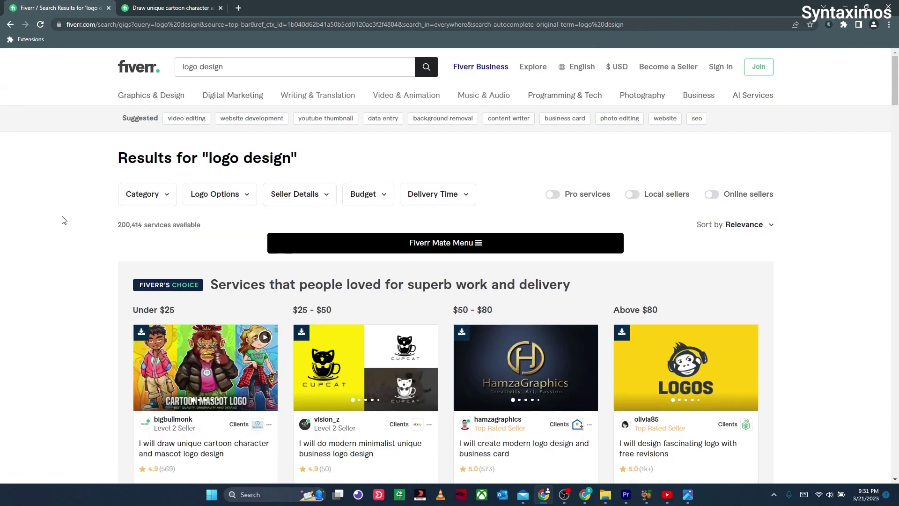
- Add the suggested keywords in Fiverr Mate, download the list, open suggestkeys (11).csv in Excel and widen column A
left_click(461, 248)
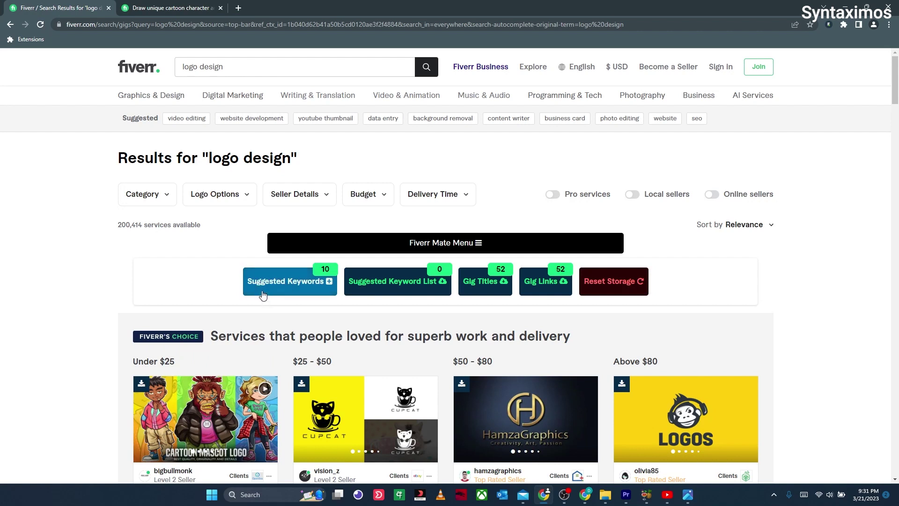
left_click(299, 283)
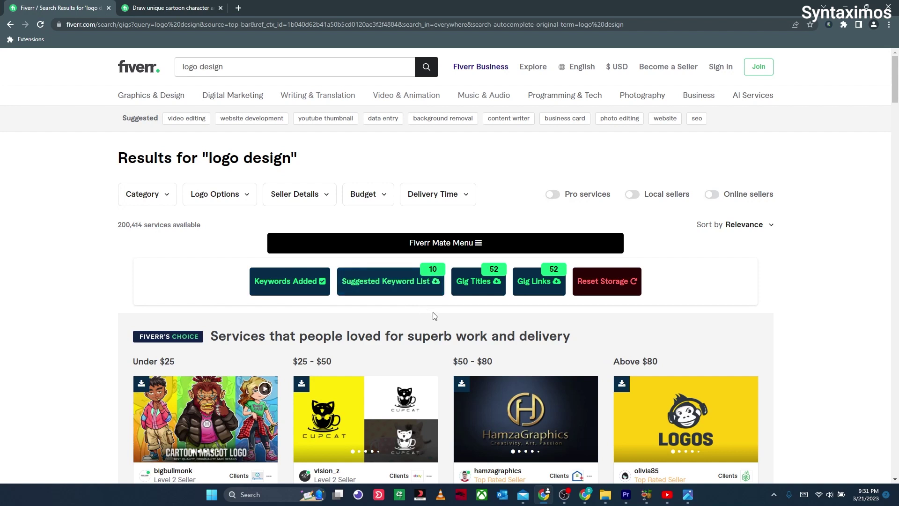
left_click(390, 281)
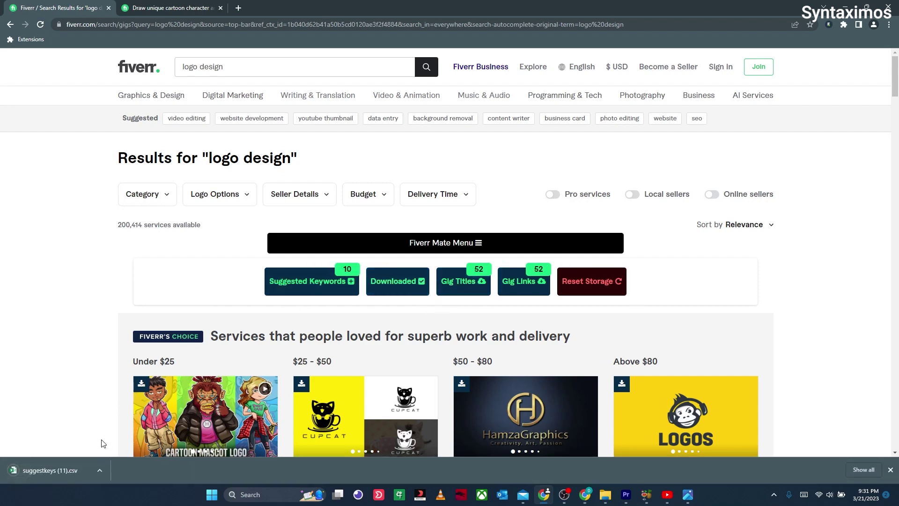
left_click(82, 467)
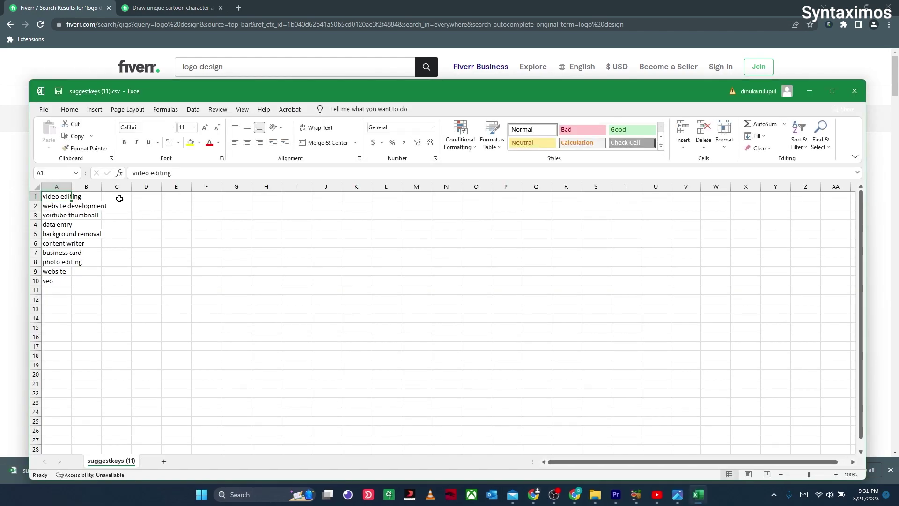
left_click_drag(73, 186, 150, 189)
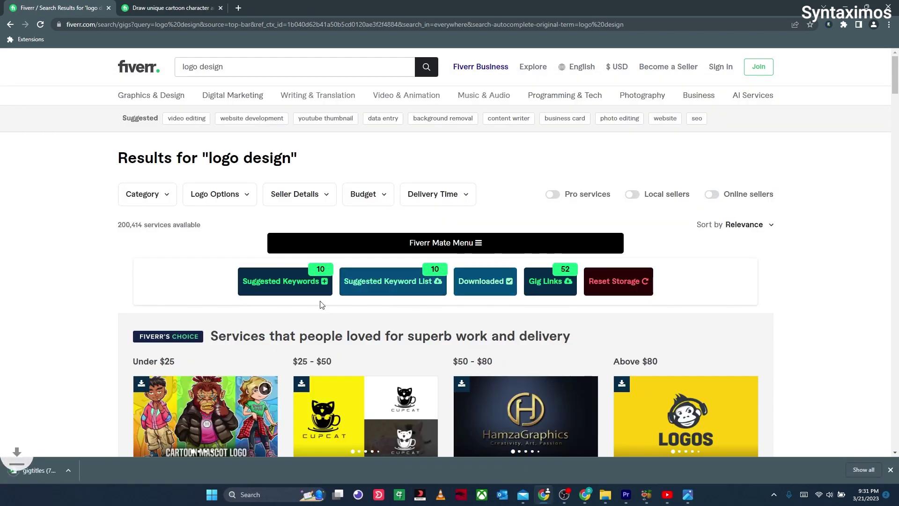
- Open the downloaded gigtitles (7).csv in Excel, widen column A, look through the titles and seller levels, and close the file
left_click(77, 467)
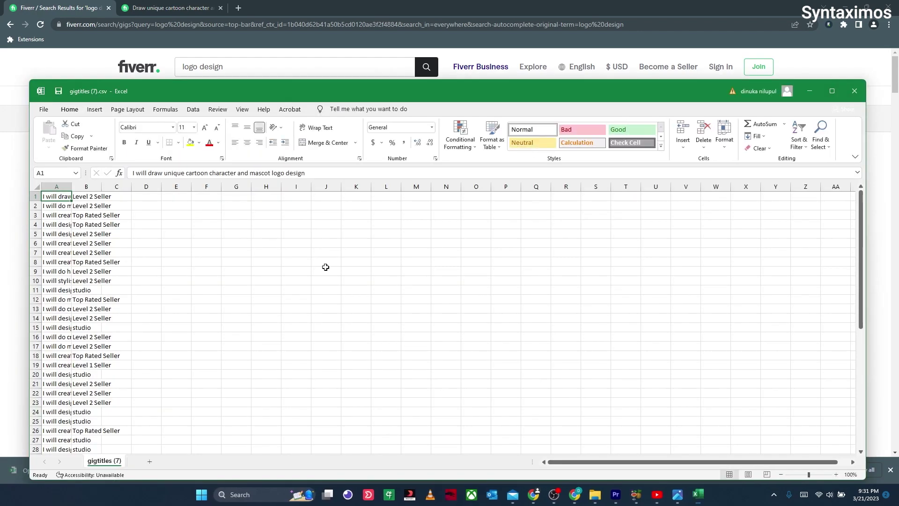
left_click_drag(70, 184, 70, 184)
double_click(71, 185)
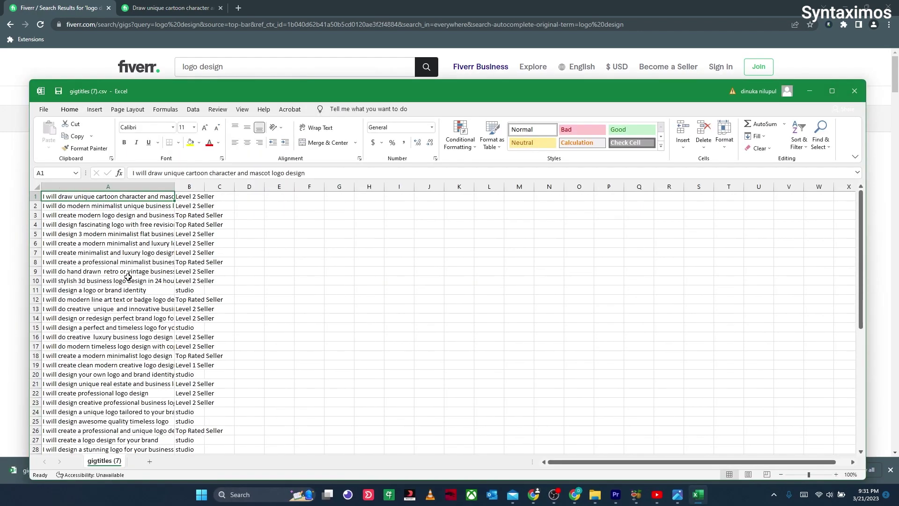
scroll(123, 250, "down", 5)
scroll(123, 250, "down", 7)
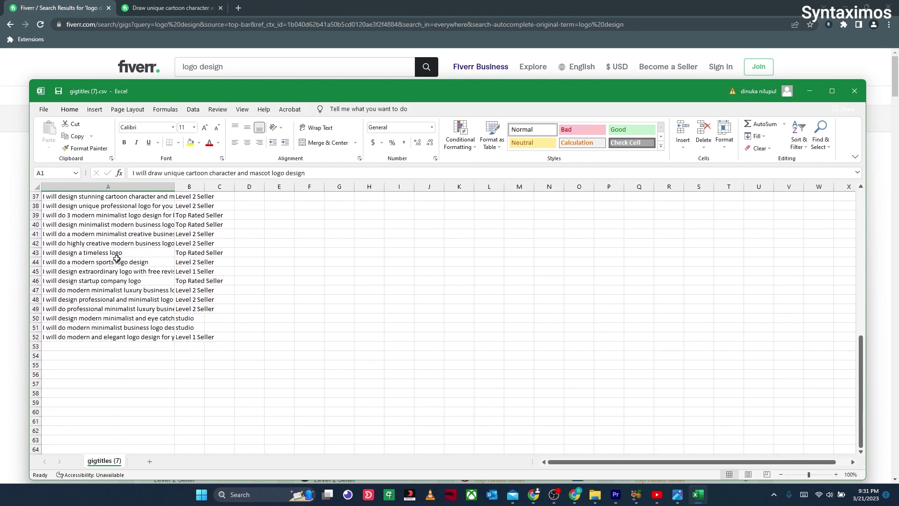
key("alt+F4")
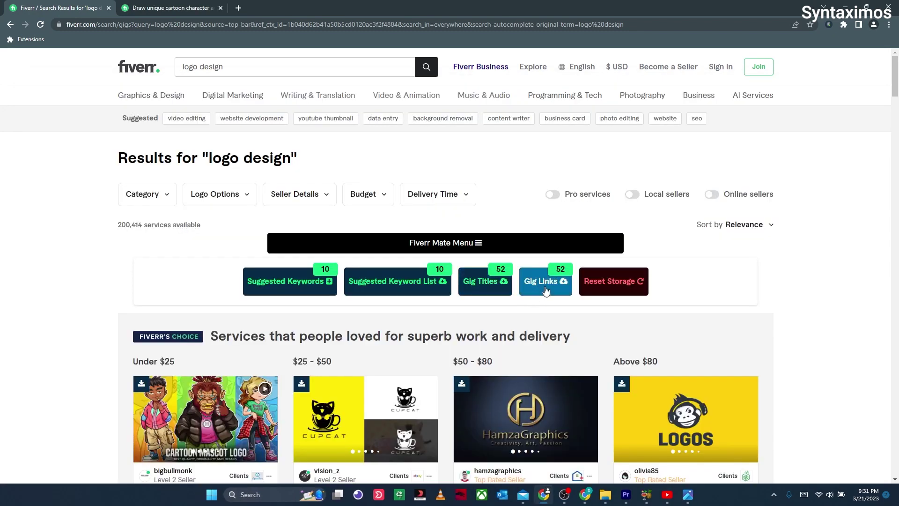
- Download the gig links from the Fiverr Mate menu and open giglinks (6).csv in Excel
left_click(546, 290)
left_click(50, 477)
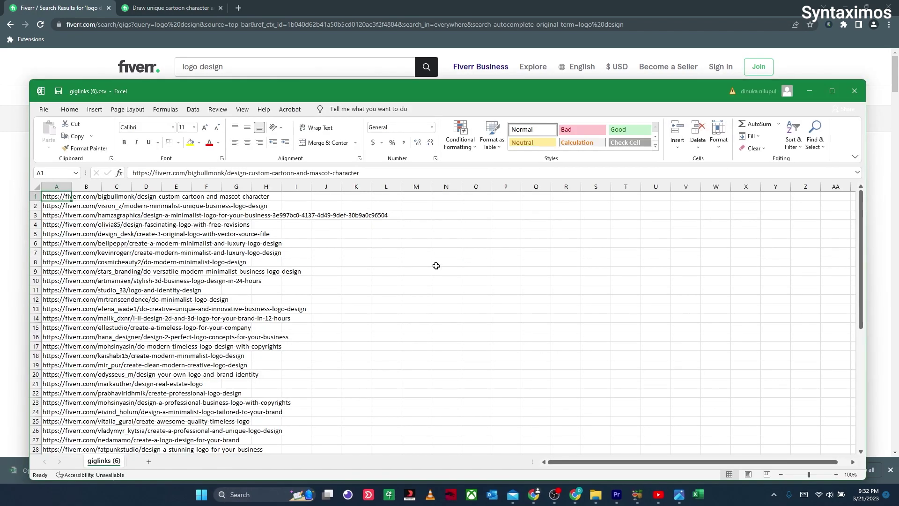
- Close giglinks (6).csv and look through the logo design gig cards down to the page footer and back up
key("alt+F4")
scroll(47, 279, "down", 8)
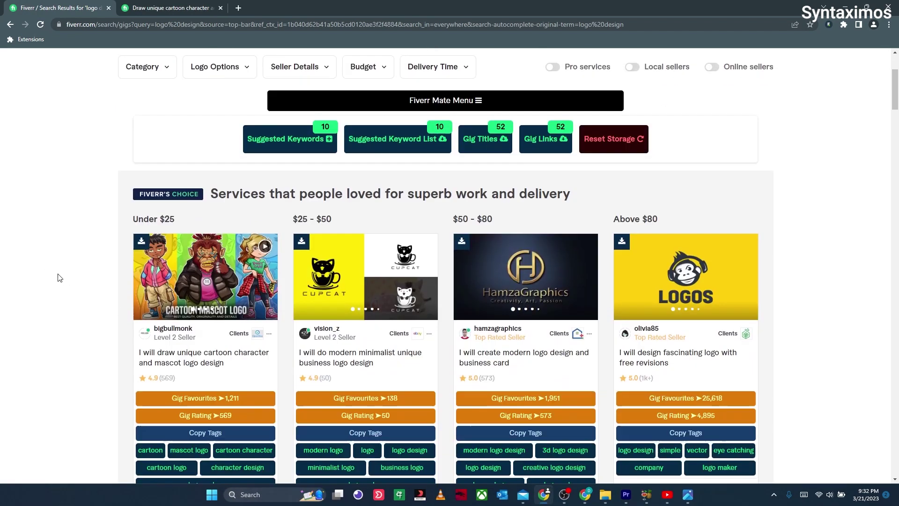
scroll(58, 280, "down", 20)
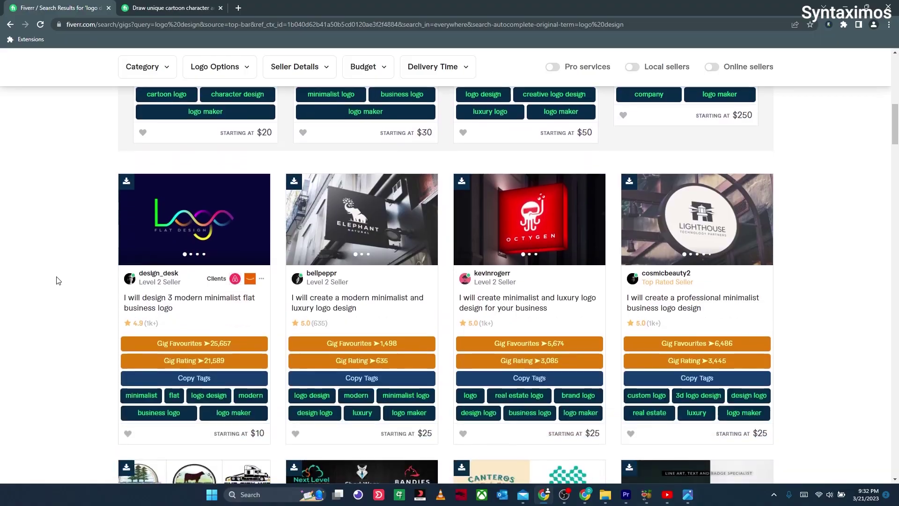
scroll(56, 284, "down", 20)
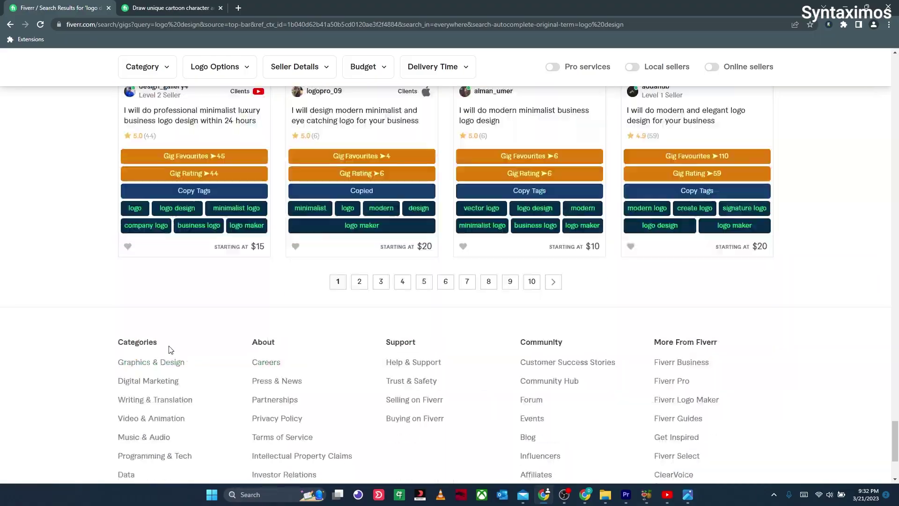
left_click_drag(895, 441, 897, 70)
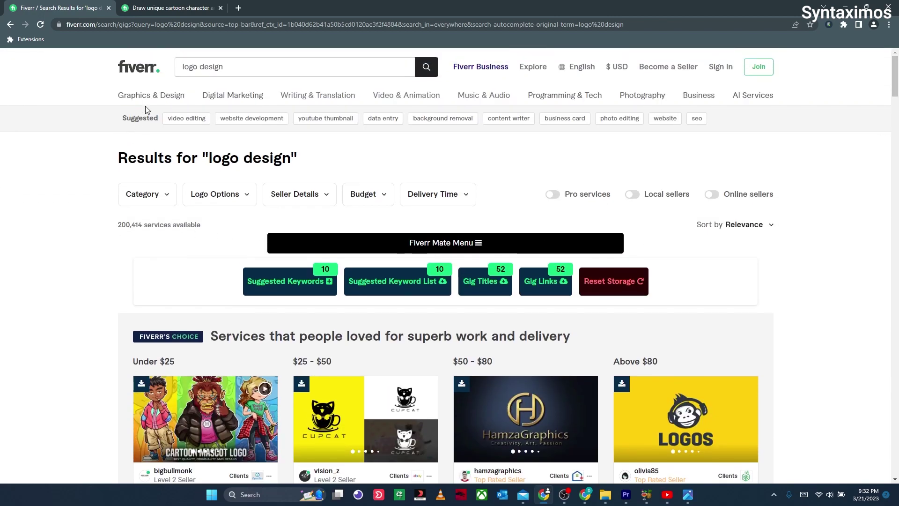
- Copy the suggested search queries for "logo desig" with Fiverr Mate and paste them into the address bar of a new browser tab
mouse_move(152, 101)
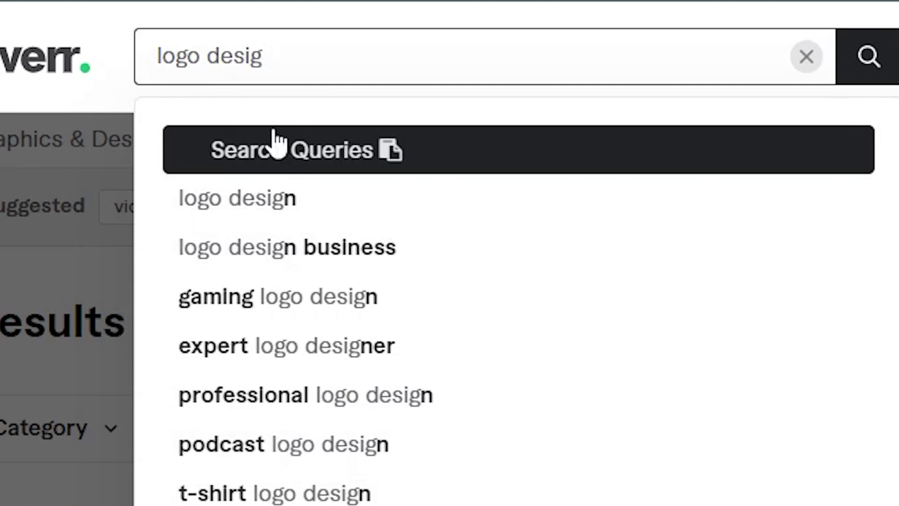
left_click(279, 154)
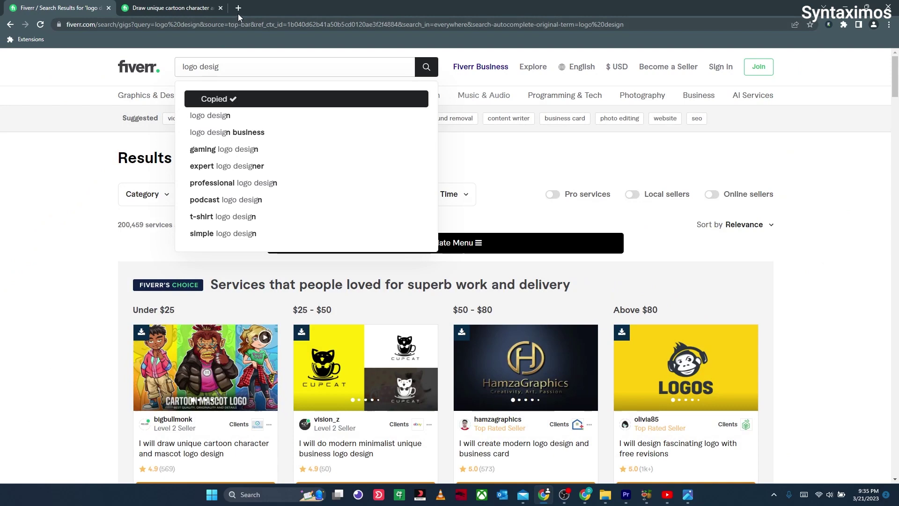
left_click(239, 9)
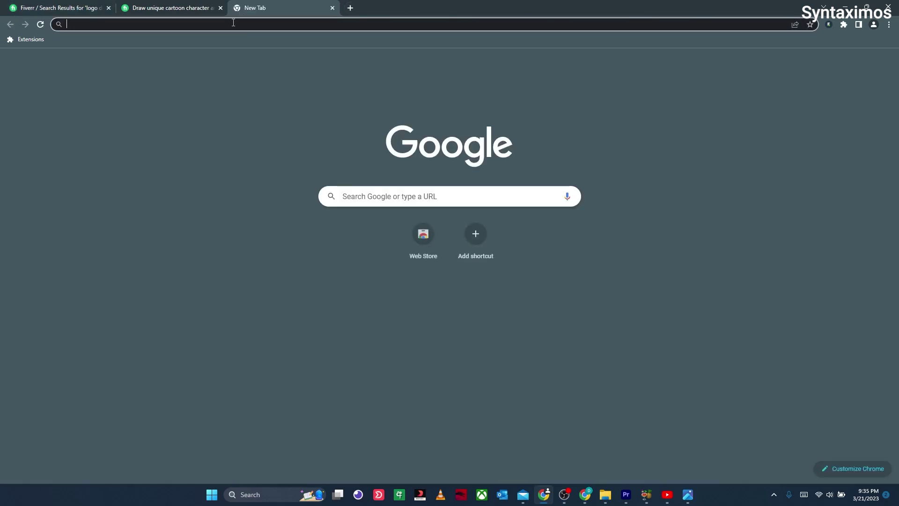
type("logo design,logo design business,gaming logo design,expert logo designer,professional logo design,podcast logo design,t-shirt logo design,simple logo design,")
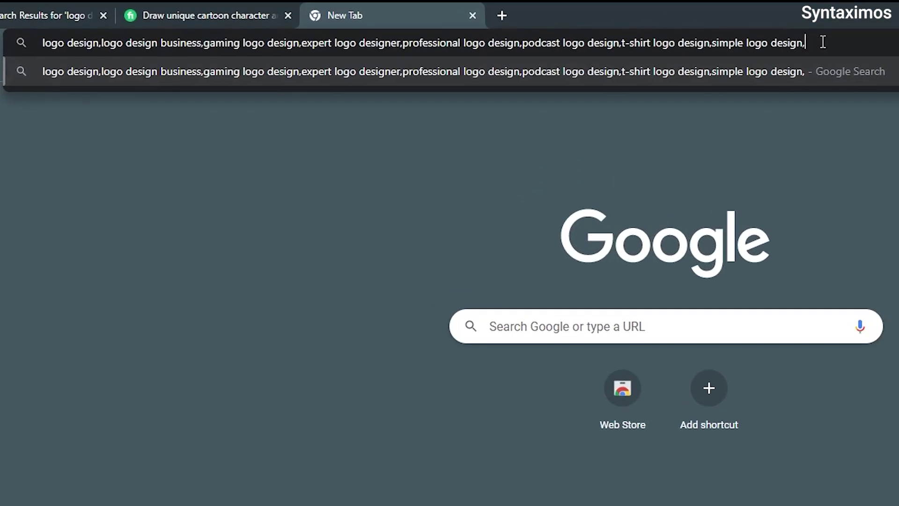
left_click_drag(591, 26, 87, 49)
- Change the Fiverr search text to "video", copy its suggested search queries and paste them into the address bar of another new tab
left_click(34, 15)
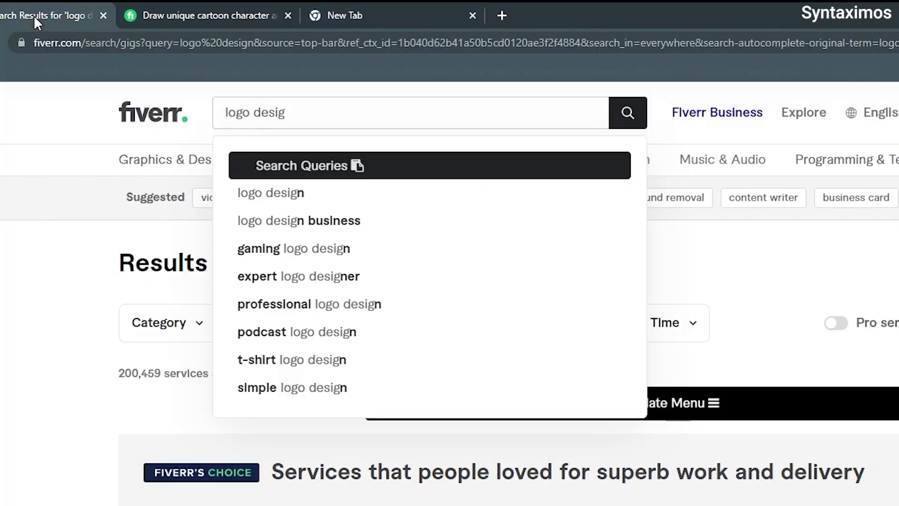
left_click_drag(304, 112, 226, 112)
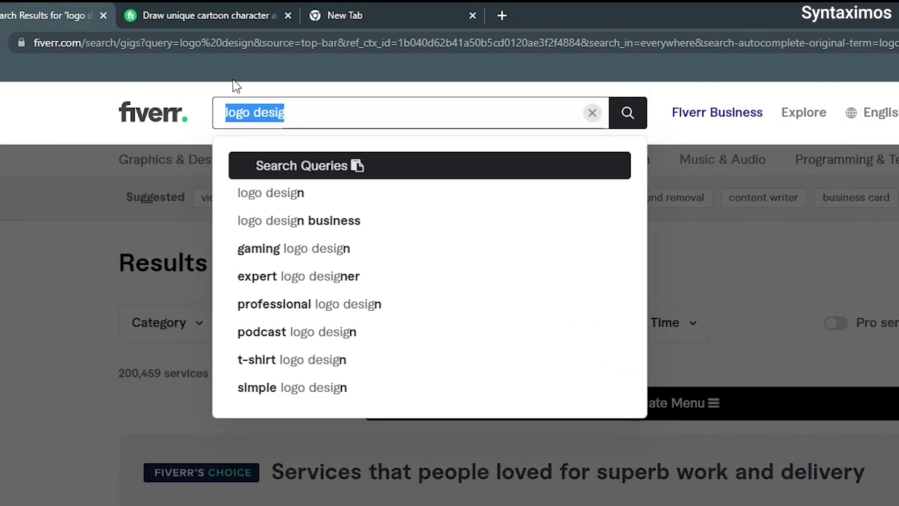
type("video")
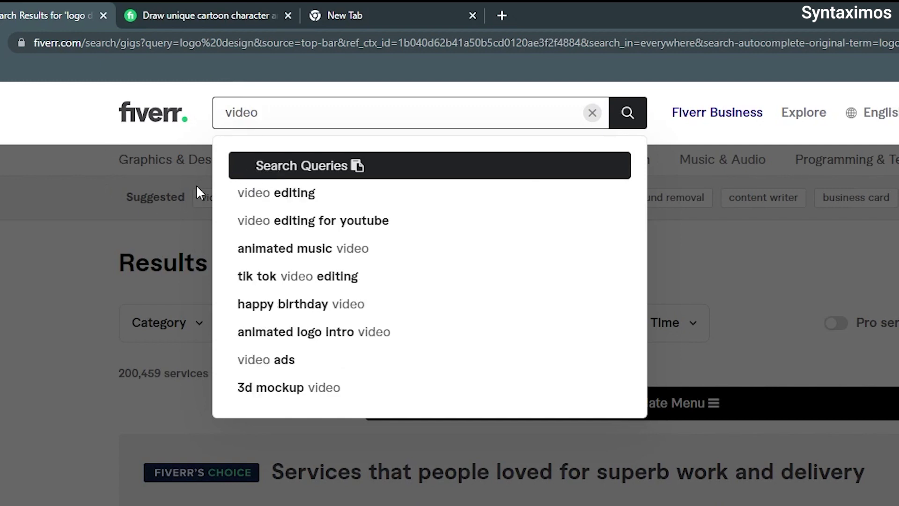
left_click(310, 170)
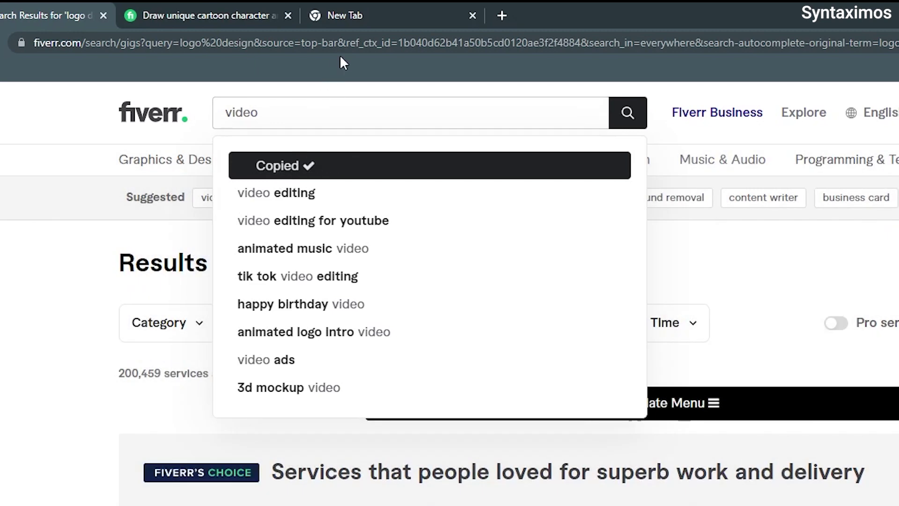
left_click(499, 16)
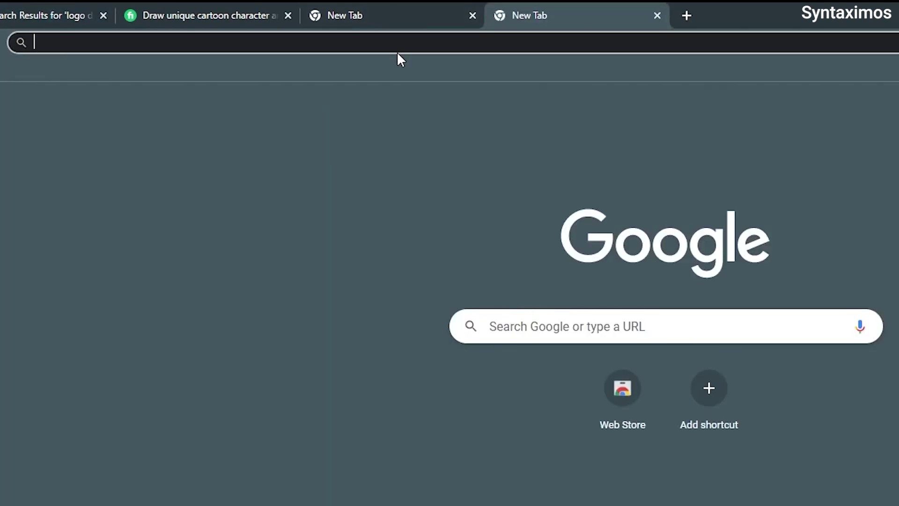
key("ctrl+v")
- Compare the pasted video queries with Fiverr's search suggestions and close the suggestion list on the results page
left_click(69, 5)
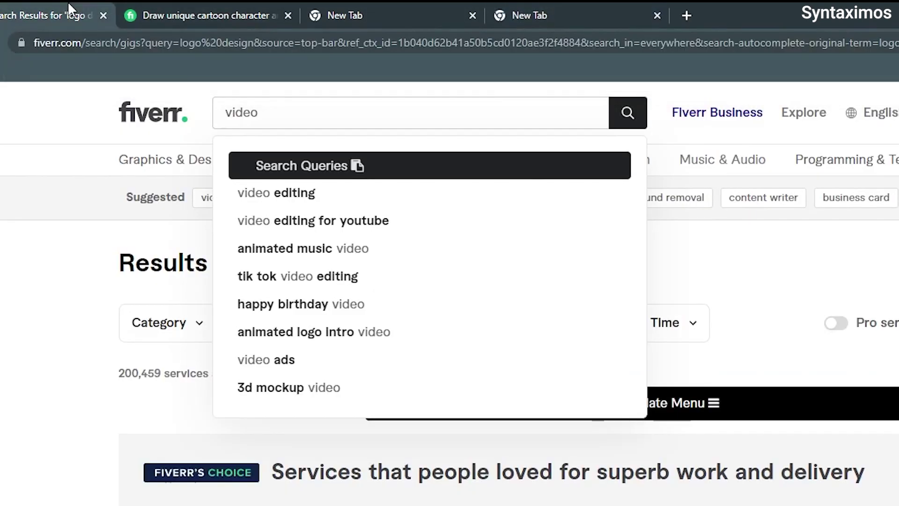
left_click(557, 16)
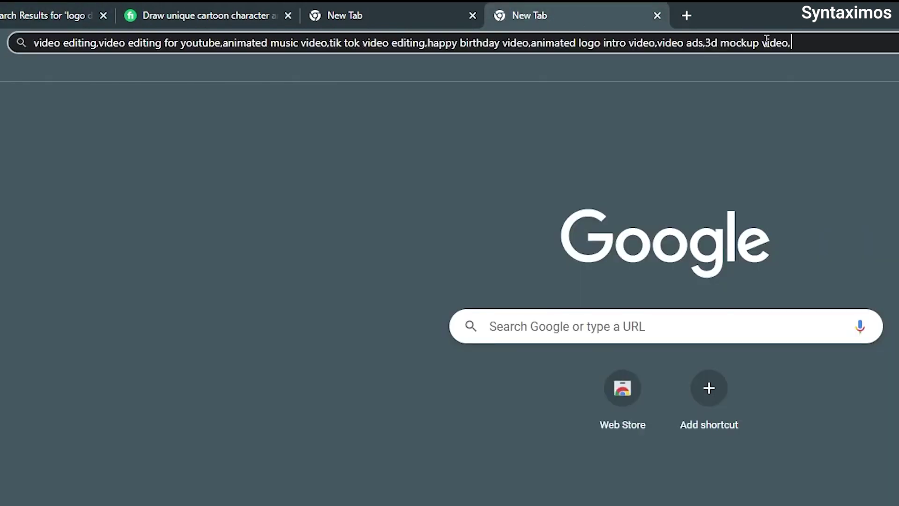
left_click_drag(796, 47, 5, 54)
left_click(21, 11)
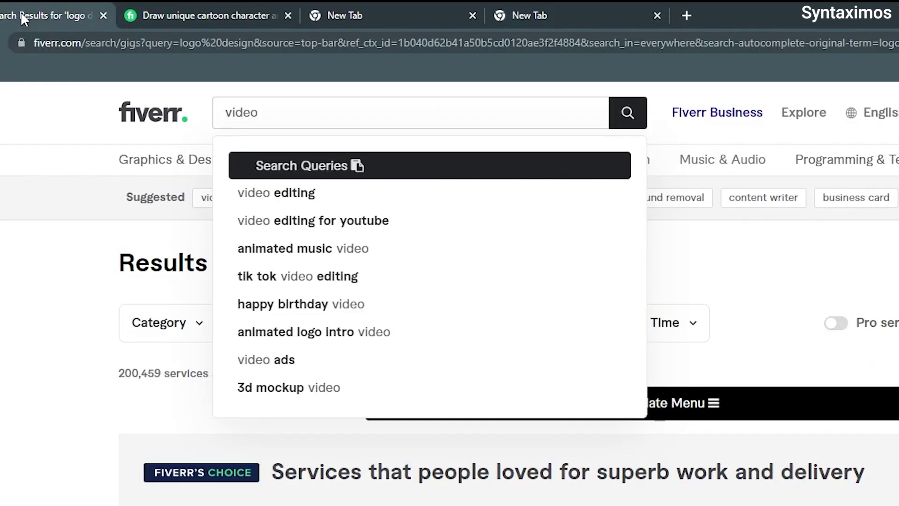
left_click(6, 203)
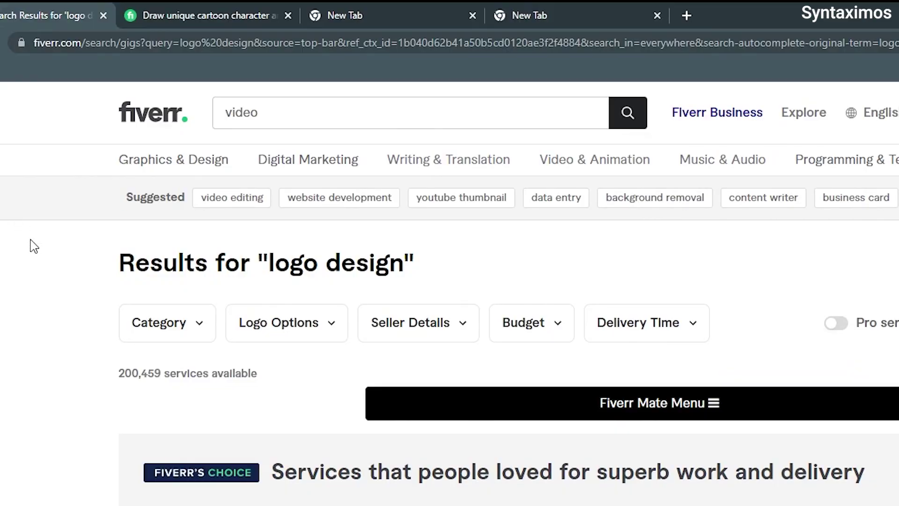